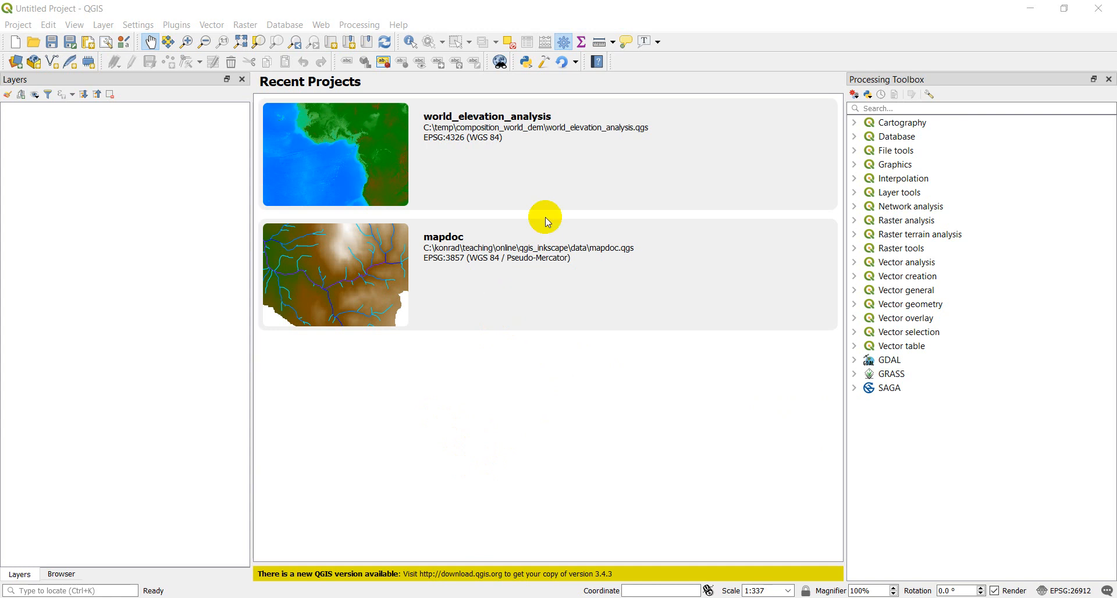
# Create a new empty project.
pyautogui.click(381, 155)
pyautogui.click(408, 127)
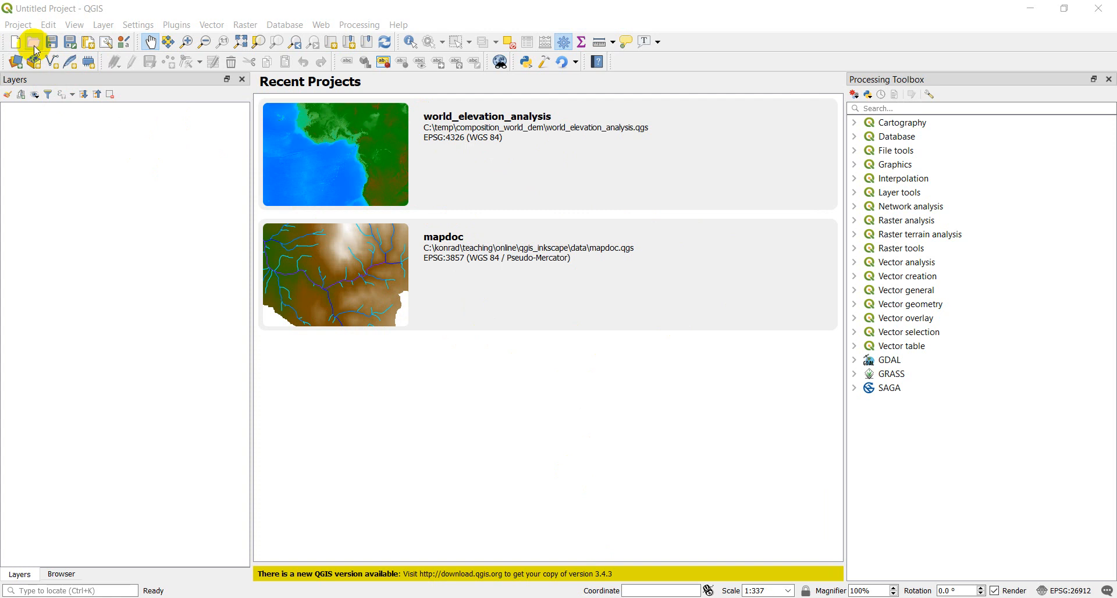
pyautogui.click(16, 43)
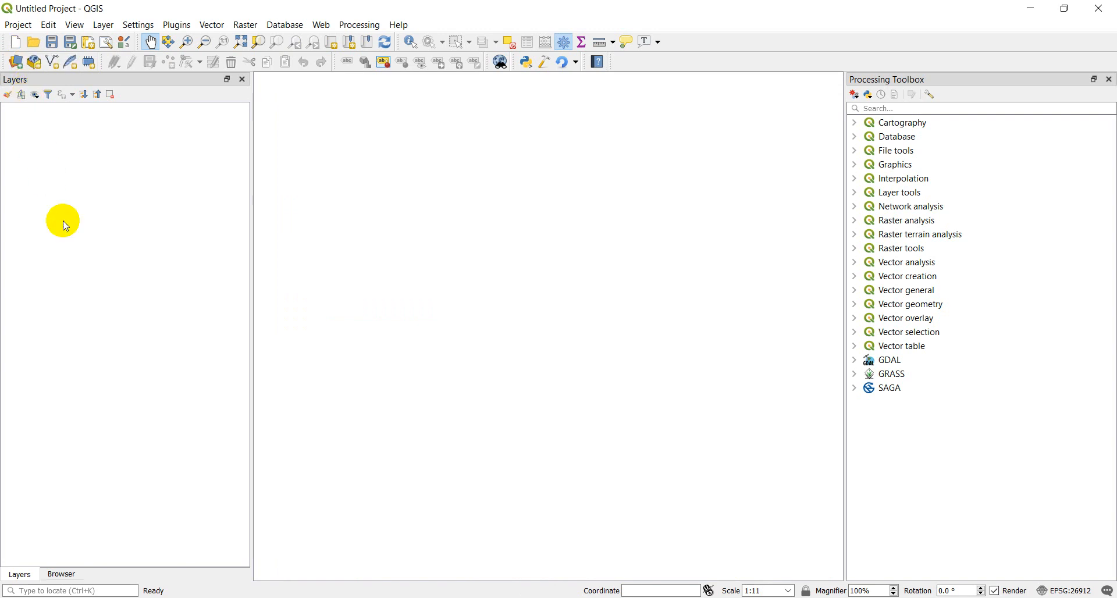
# Narrow the Layers panel slightly and close the Processing Toolbox and Browser panels to enlarge the map area.
pyautogui.moveTo(252, 324); pyautogui.dragTo(241, 324)
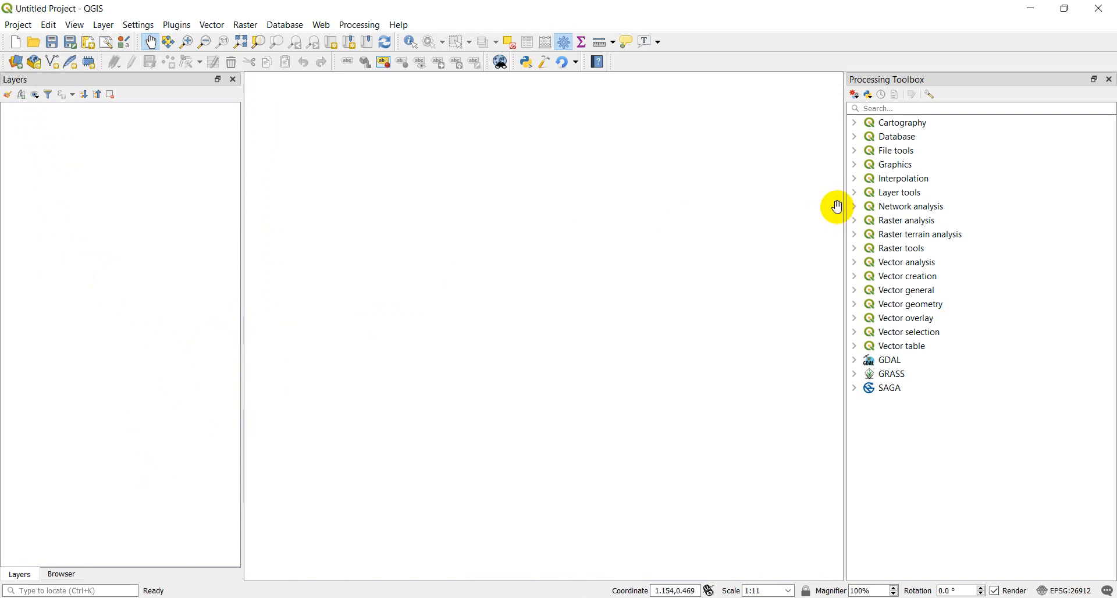
pyautogui.click(1111, 80)
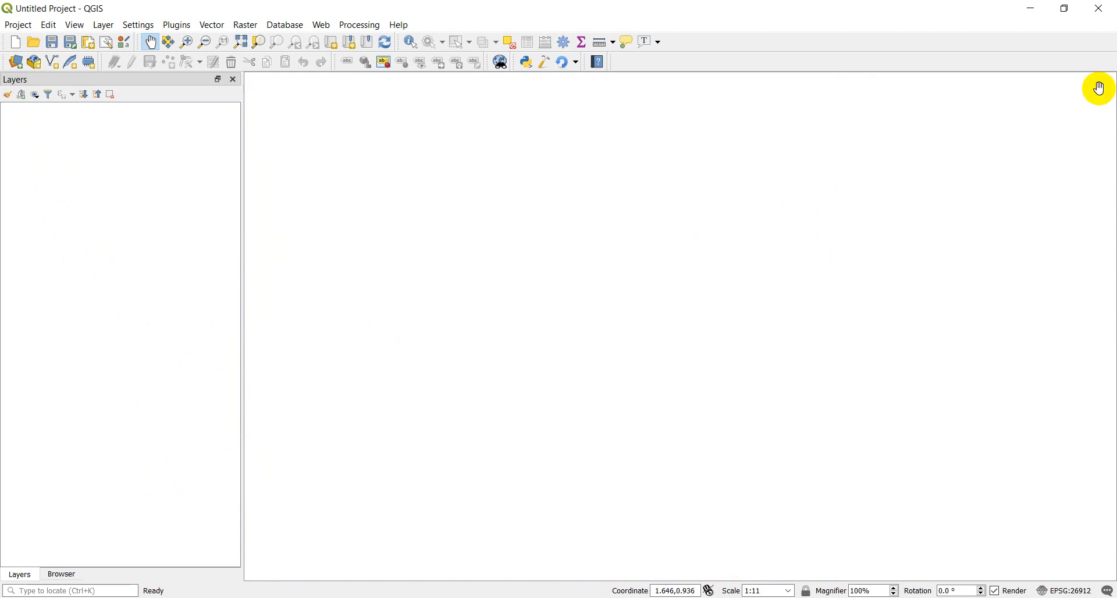
pyautogui.click(63, 574)
pyautogui.click(233, 79)
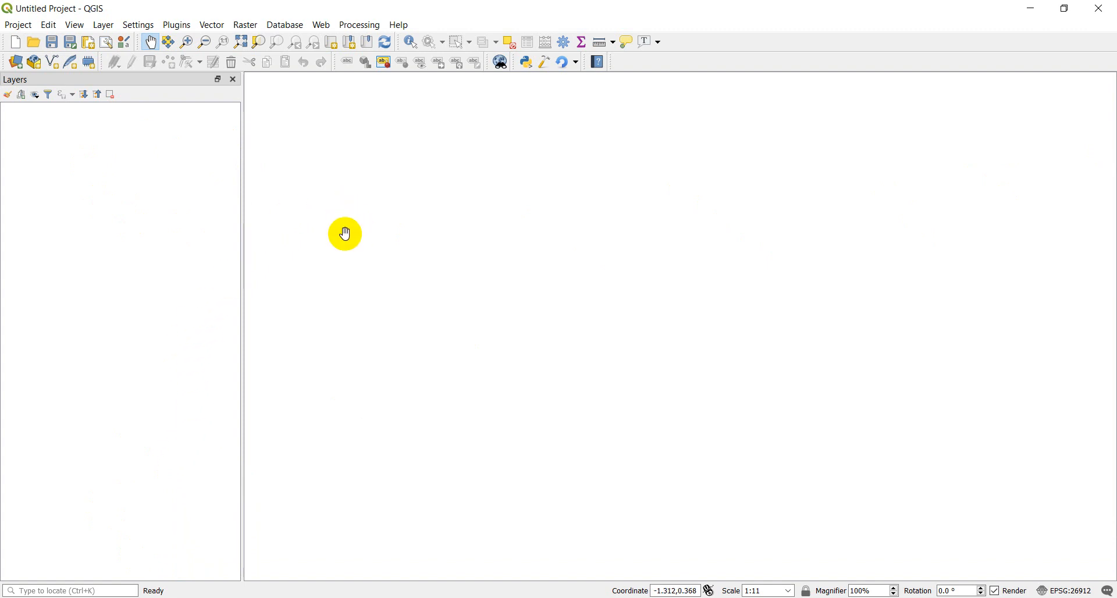
# Choose catchments.shp from C:\temp\outputs as the vector dataset source, filtering the files to ESRI Shapefiles.
pyautogui.click(17, 64)
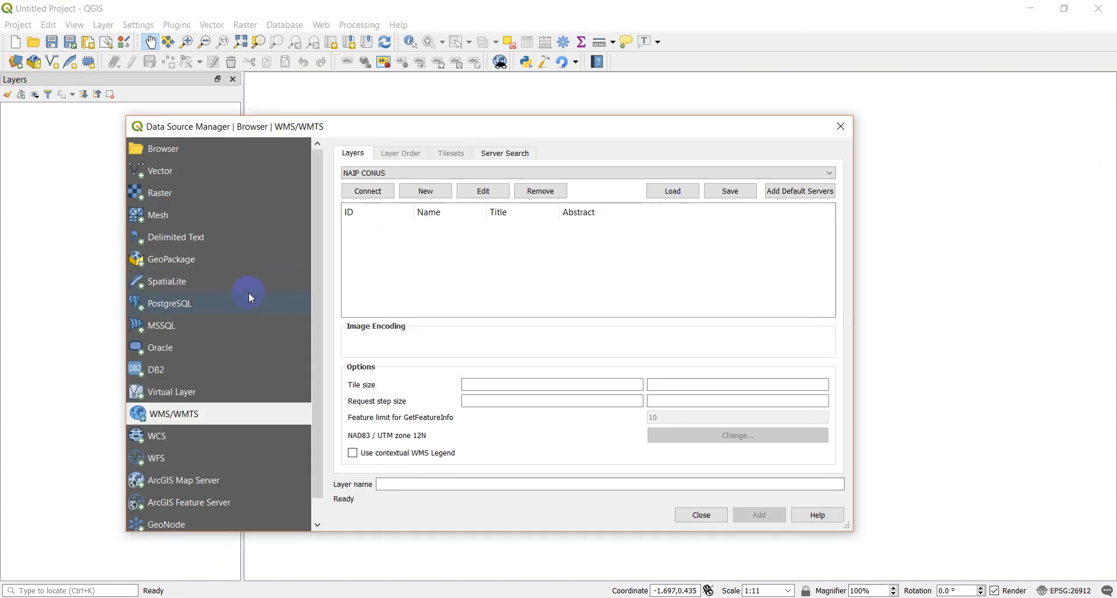
pyautogui.click(162, 175)
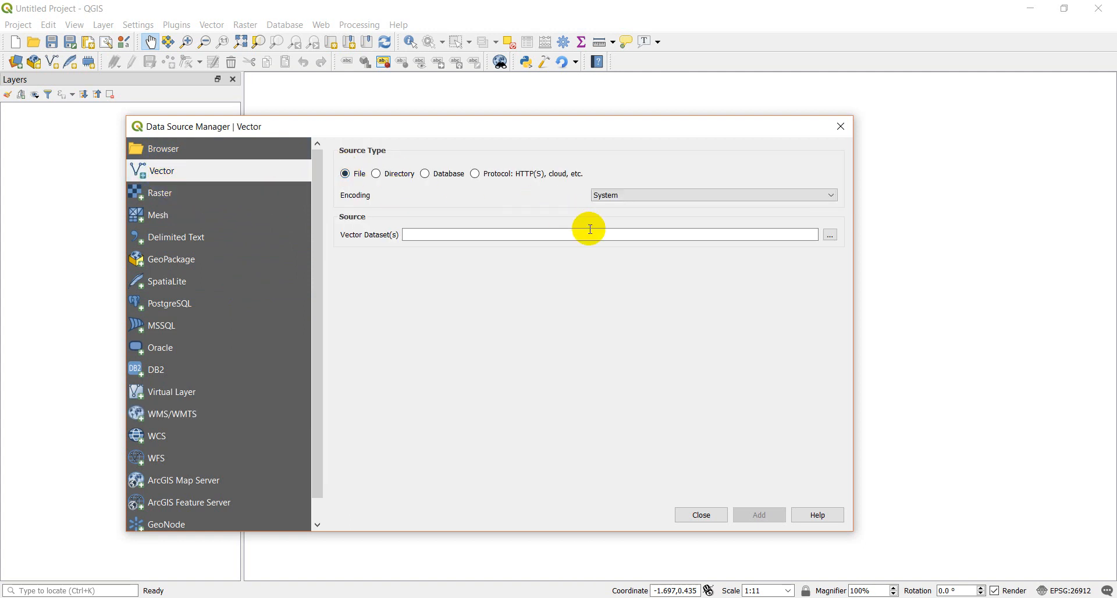
pyautogui.click(832, 235)
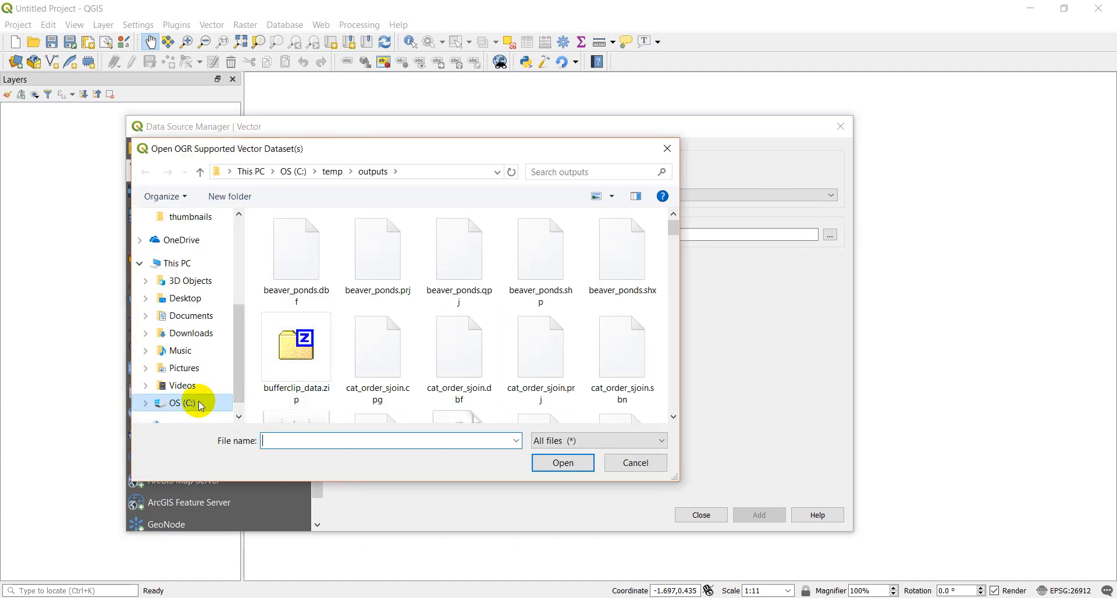
pyautogui.click(179, 198)
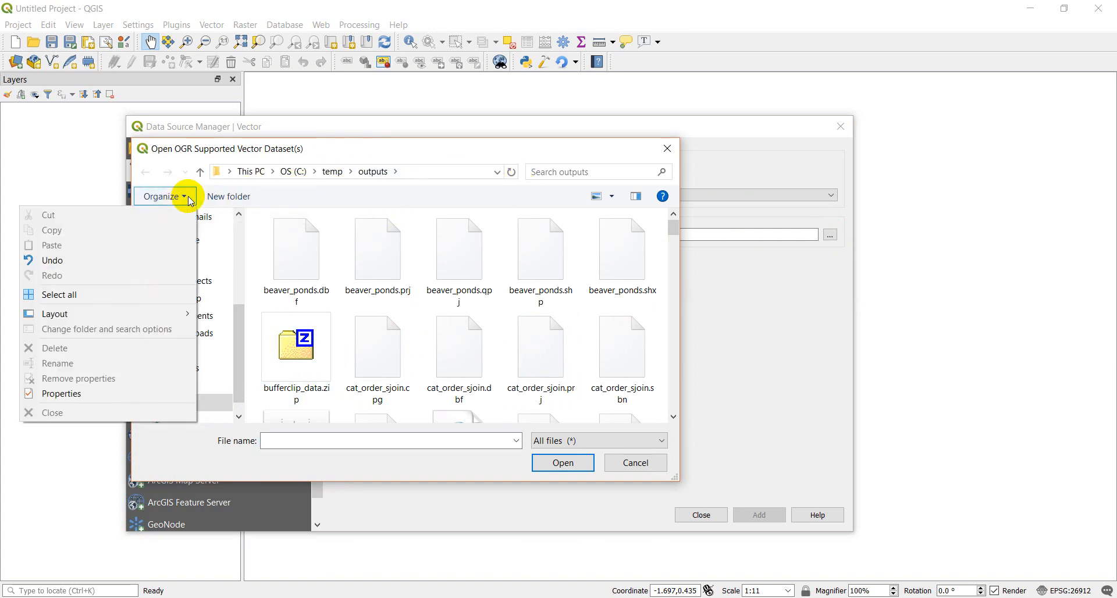
pyautogui.click(319, 209)
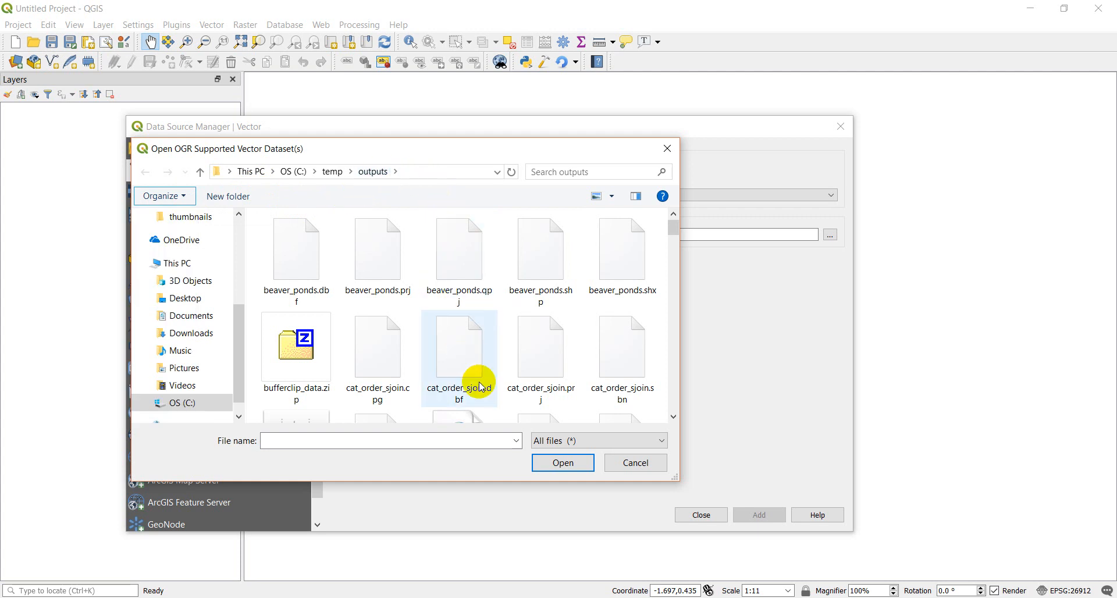
pyautogui.click(663, 445)
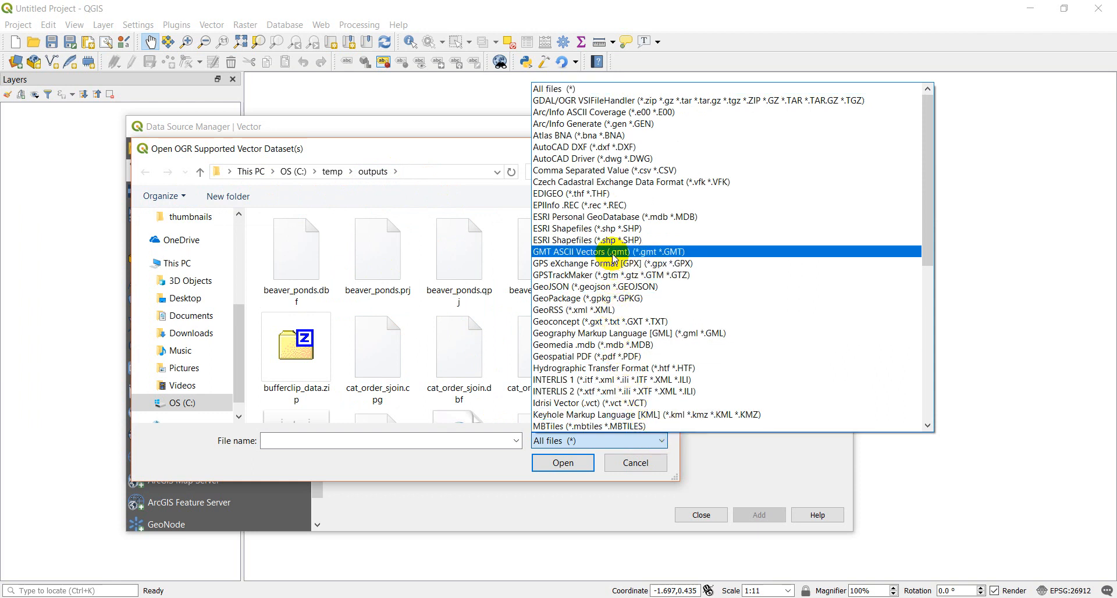
pyautogui.click(567, 231)
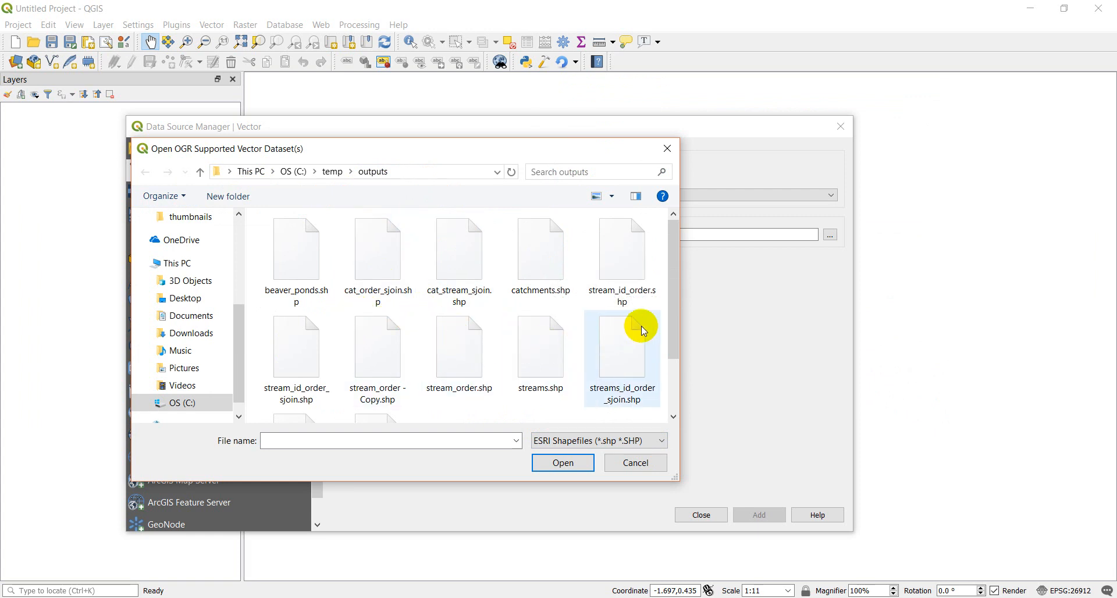
pyautogui.click(549, 268)
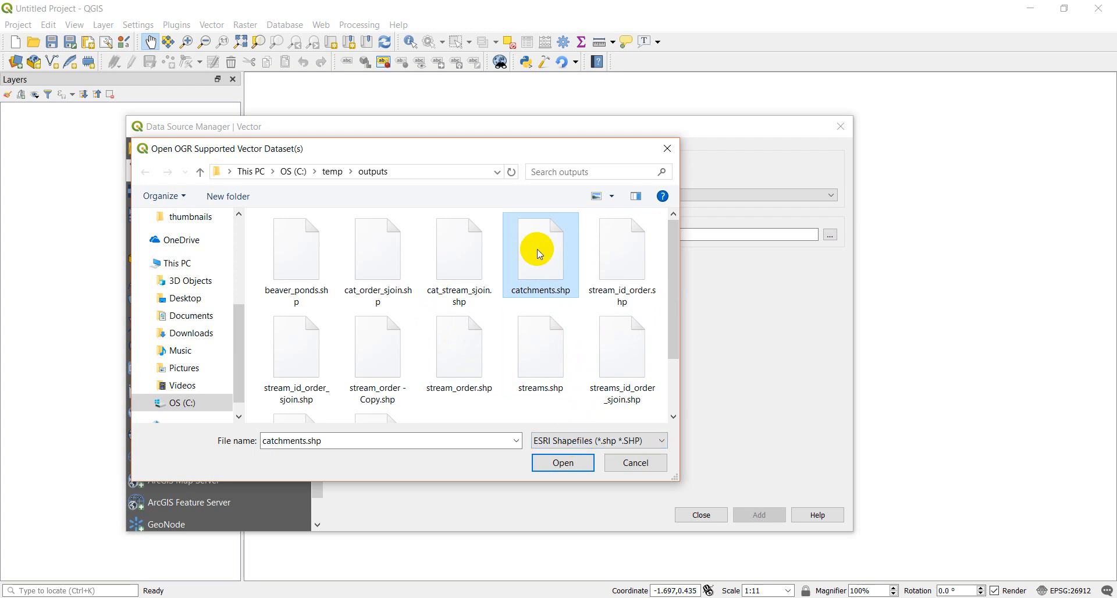
pyautogui.click(577, 462)
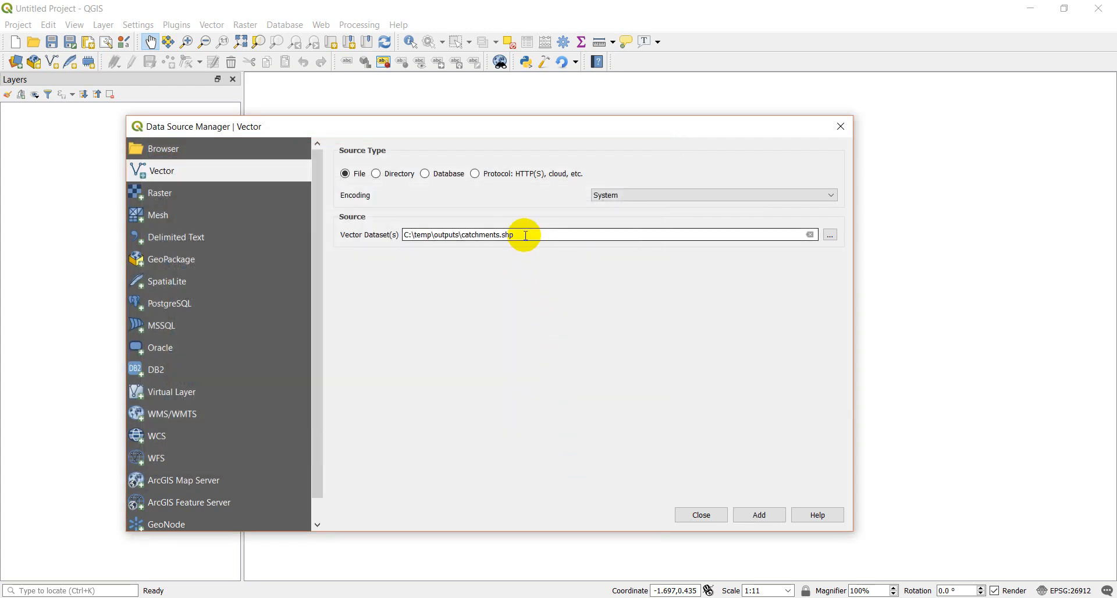
pyautogui.click(830, 235)
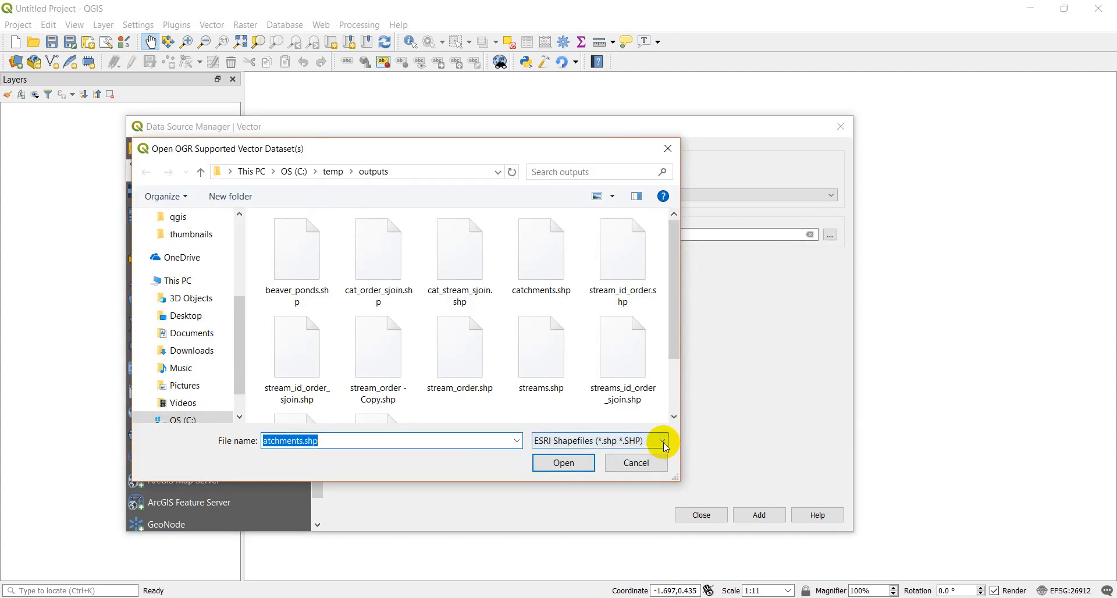
pyautogui.click(663, 442)
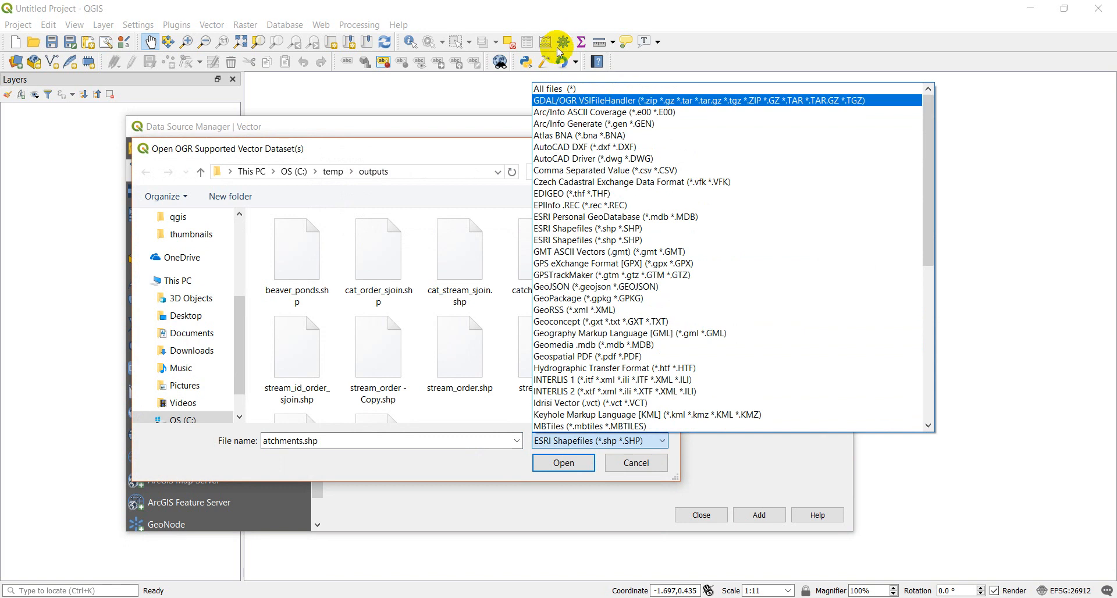
pyautogui.click(560, 89)
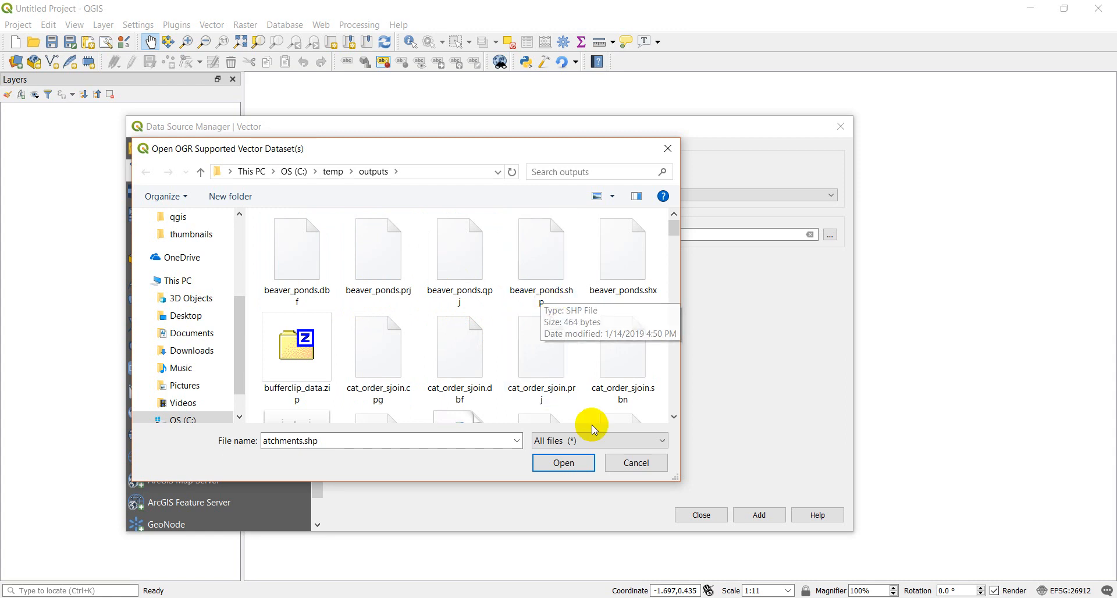
pyautogui.click(644, 463)
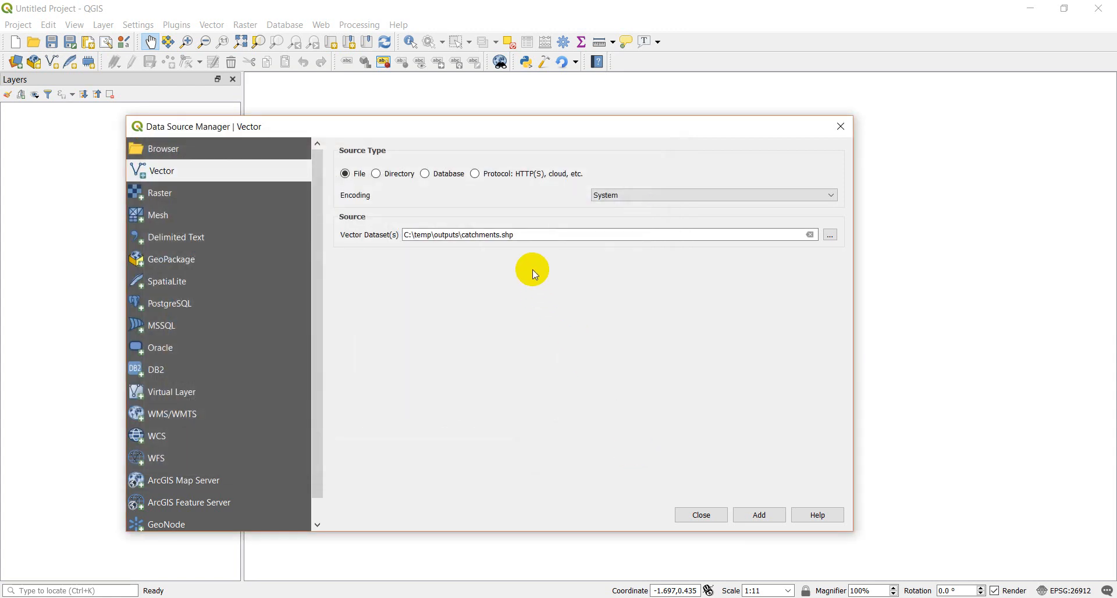
# Add the chosen catchments shapefile to the map and shift the data source dialog aside.
pyautogui.click(518, 238)
pyautogui.click(764, 521)
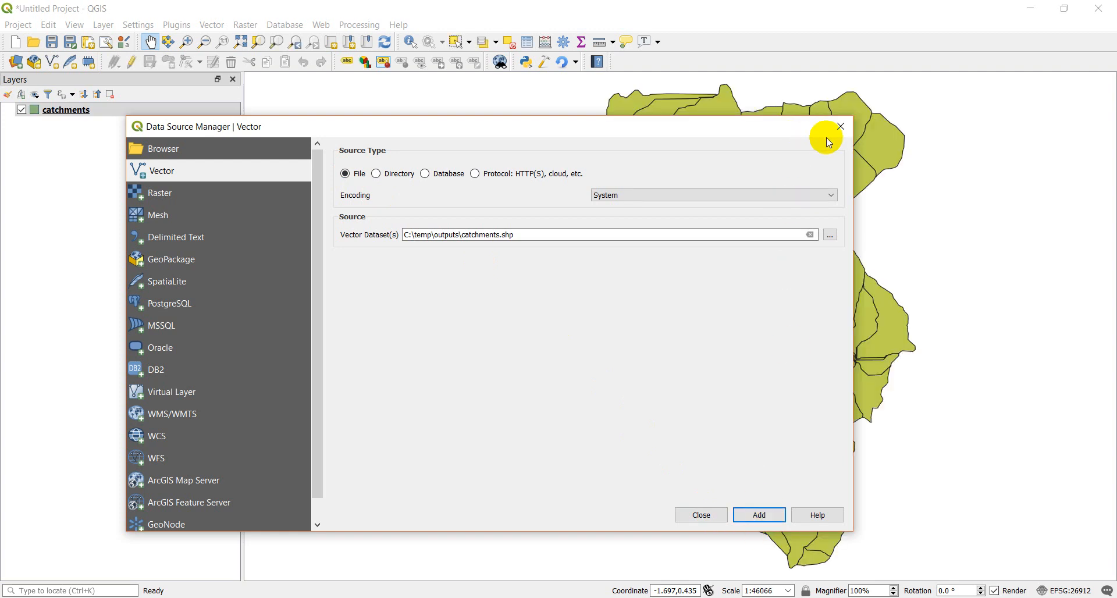
pyautogui.moveTo(652, 125); pyautogui.dragTo(627, 155)
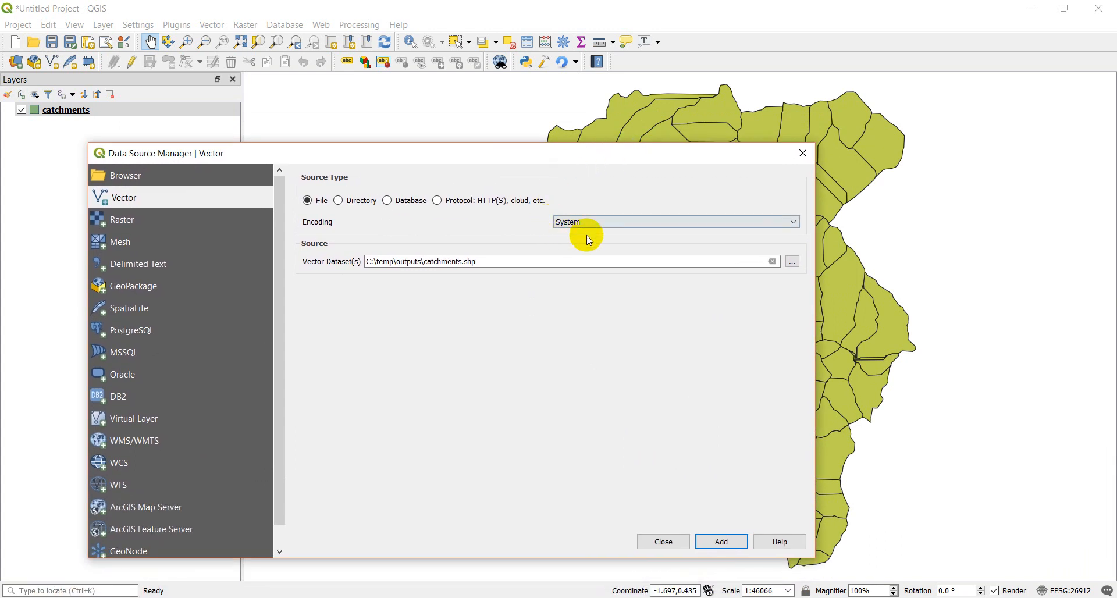
# Browse the C: drive in the data source browser and expand the temp folder's outputs subfolder.
pyautogui.click(126, 177)
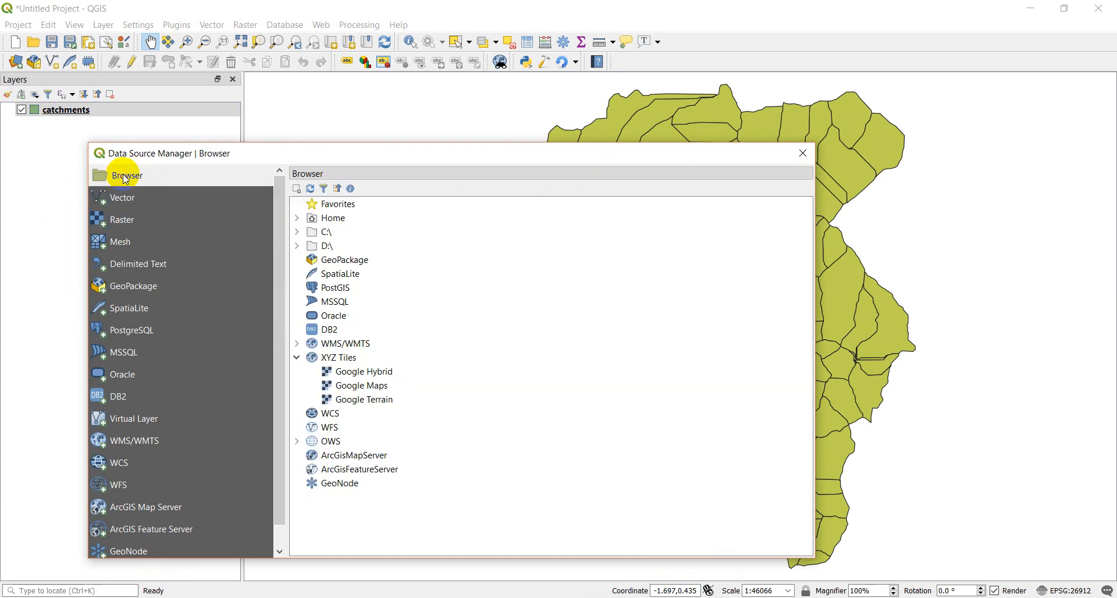
pyautogui.click(298, 234)
pyautogui.scroll(-2, 527, 317)
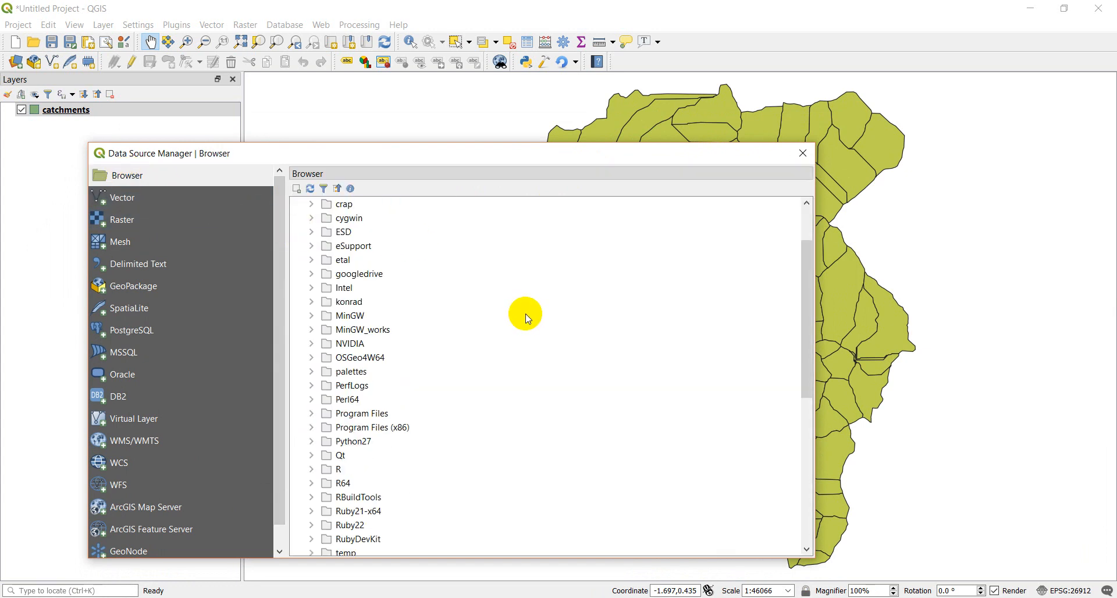
pyautogui.scroll(-4, 526, 317)
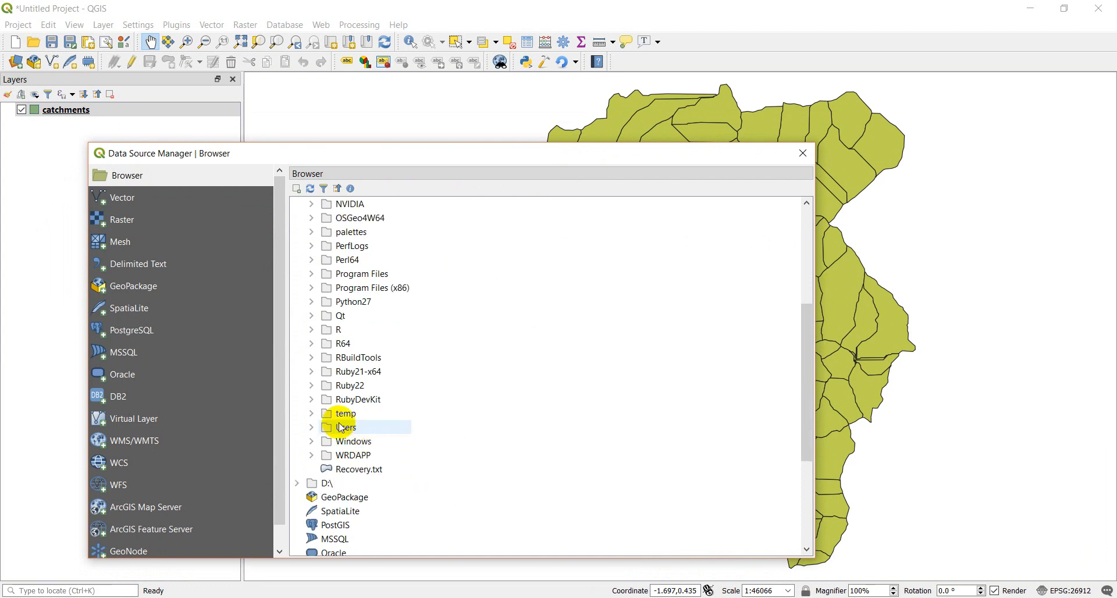
pyautogui.click(311, 418)
pyautogui.scroll(-4, 464, 420)
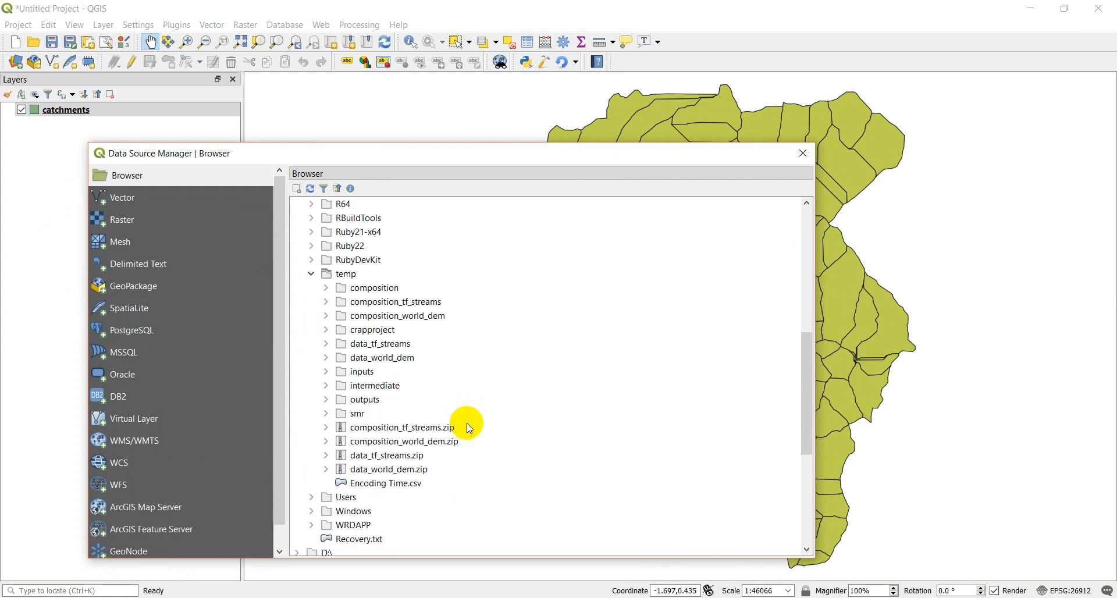
pyautogui.click(324, 400)
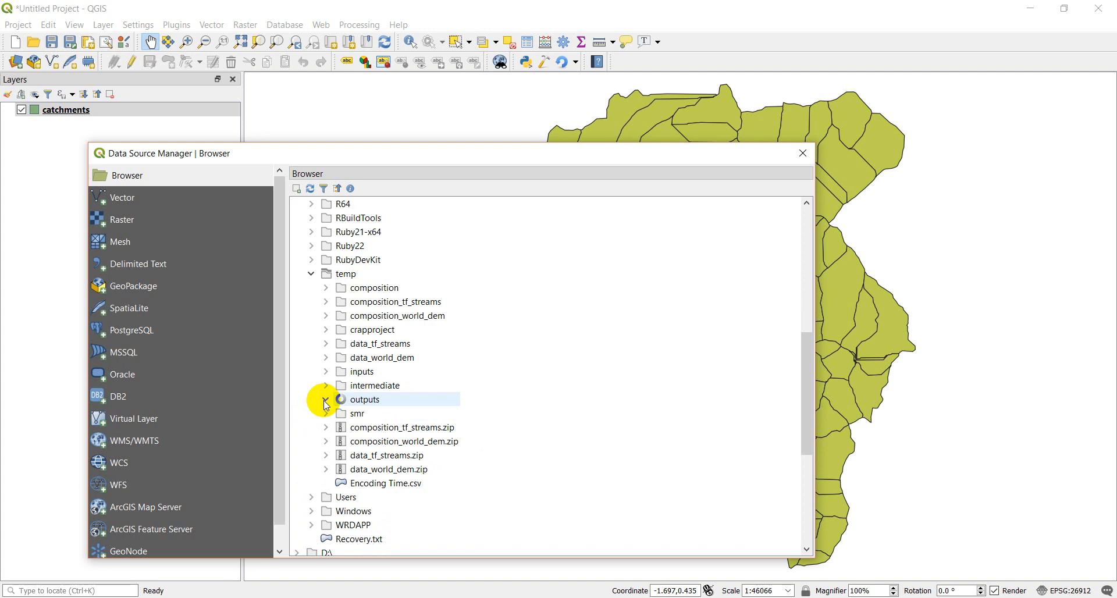
pyautogui.scroll(-2, 497, 395)
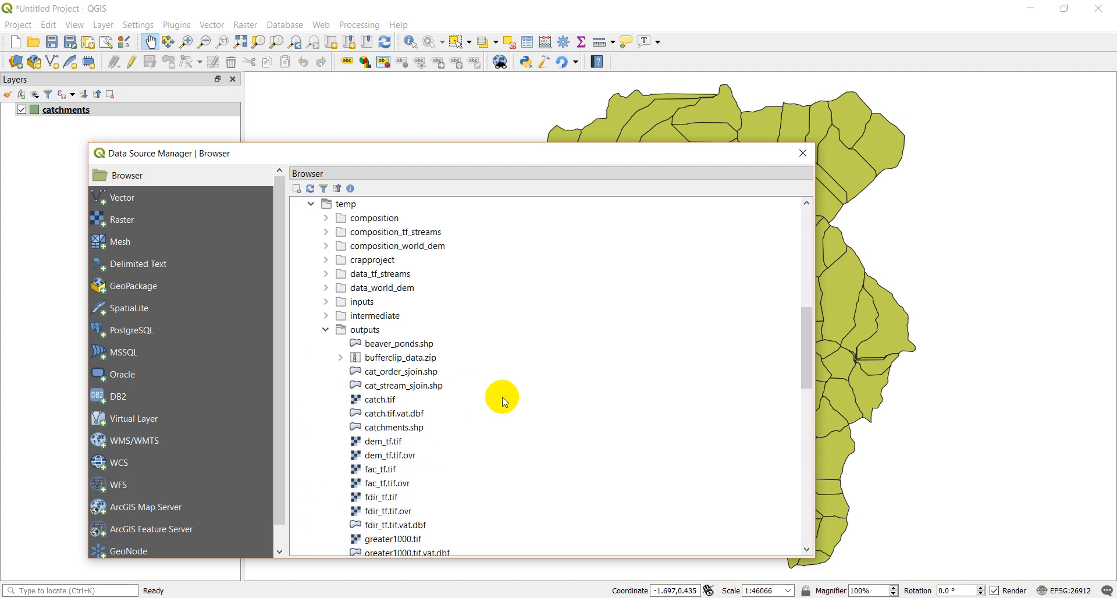
# Add beaver_ponds.shp from the outputs folder to the map, and move the dialog temporarily to check its points.
pyautogui.click(469, 387)
pyautogui.click(469, 430)
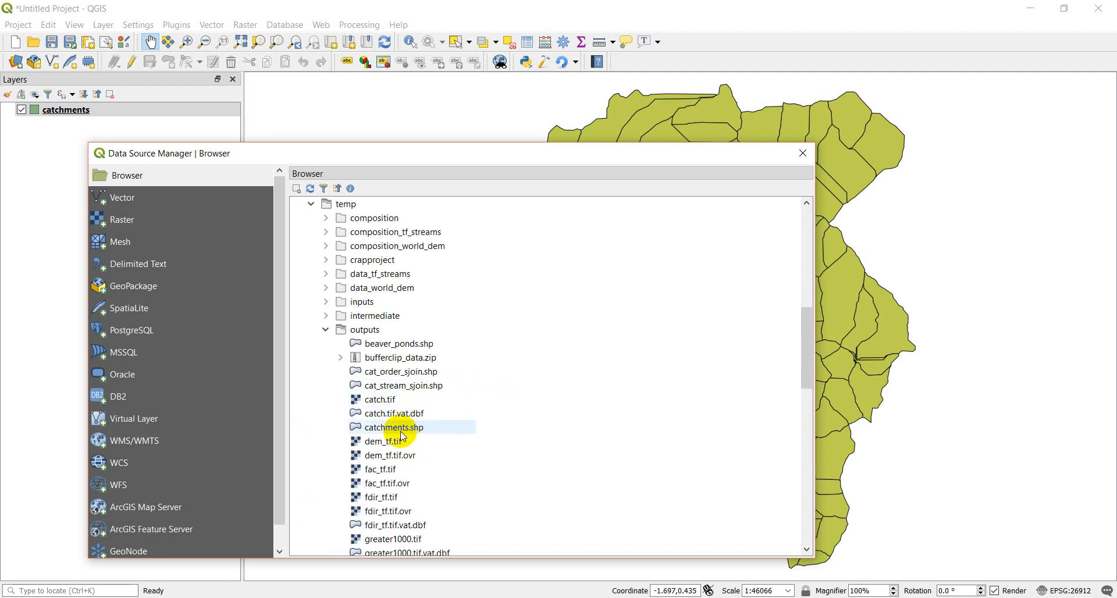
pyautogui.scroll(-2, 470, 433)
pyautogui.scroll(2, 469, 432)
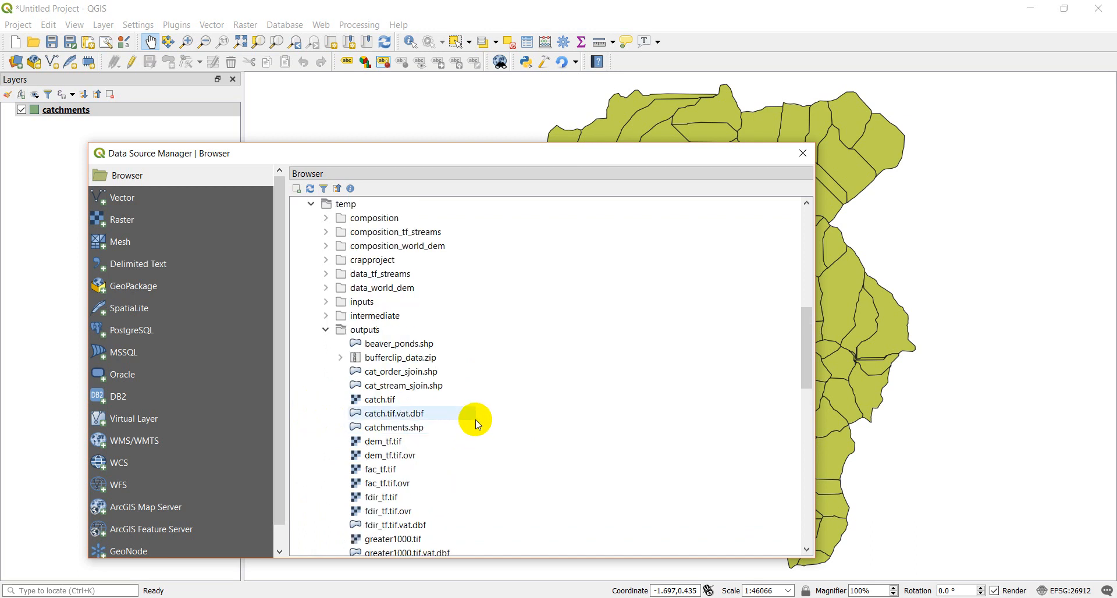
pyautogui.click(392, 347)
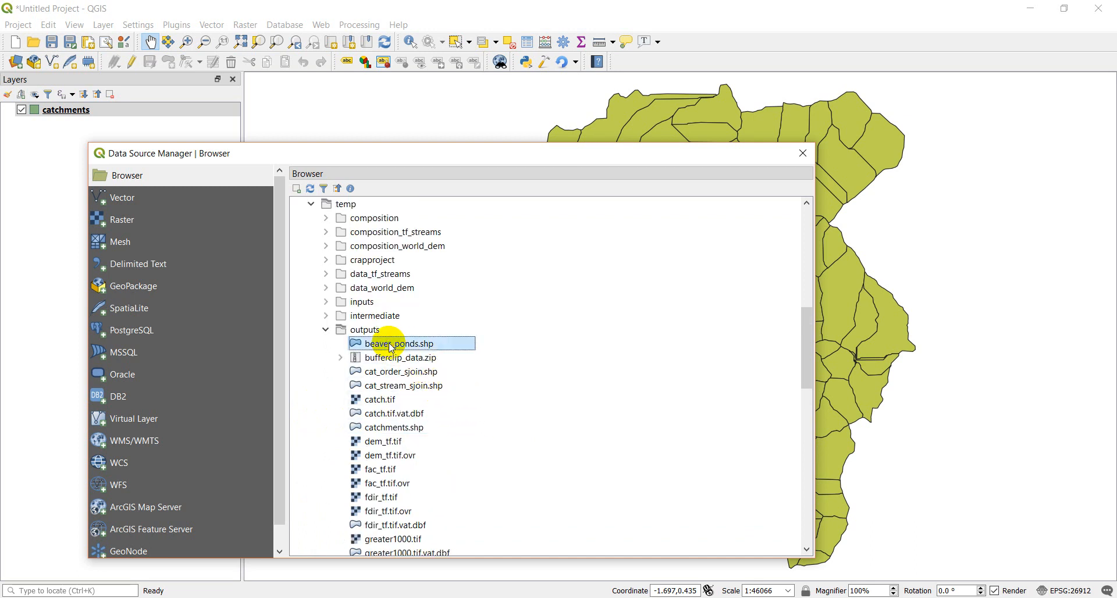
pyautogui.scroll(-2, 578, 379)
pyautogui.scroll(2, 574, 373)
pyautogui.moveTo(399, 345); pyautogui.dragTo(940, 298)
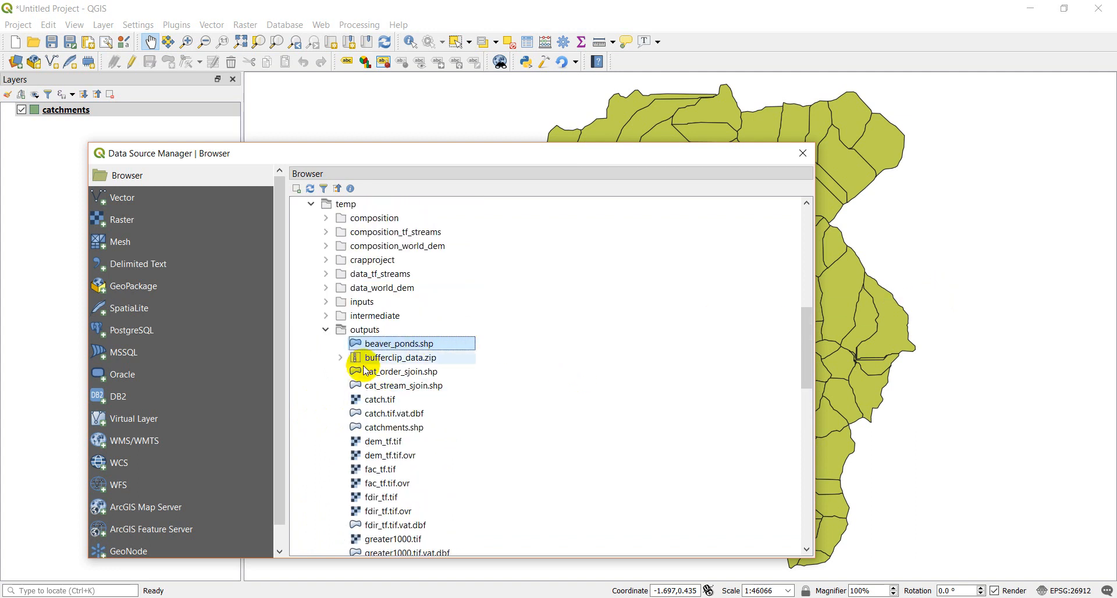
pyautogui.doubleClick(368, 343)
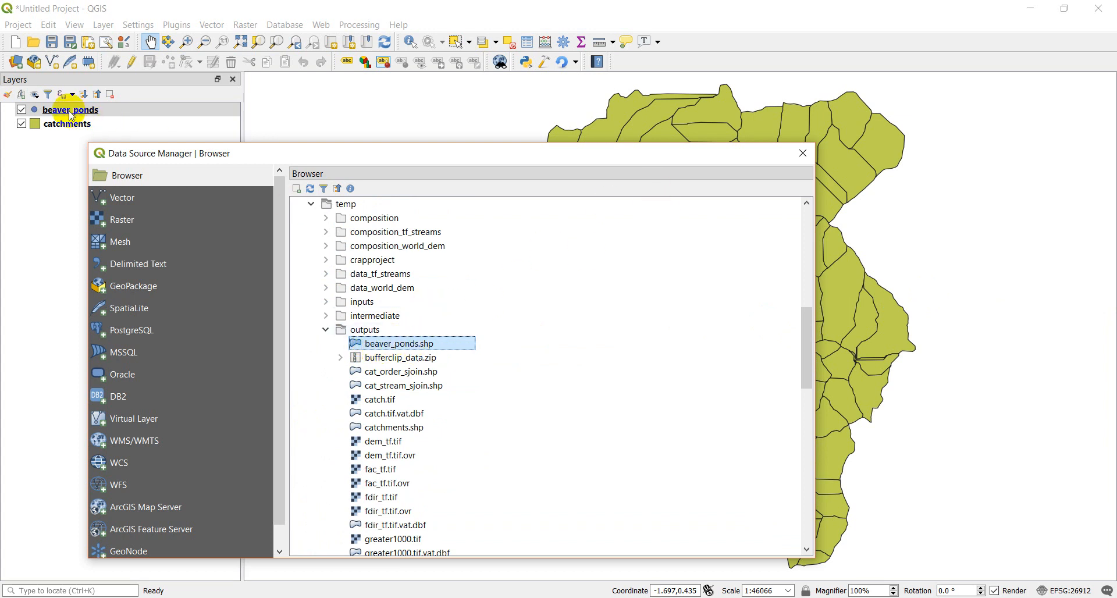
pyautogui.moveTo(384, 150); pyautogui.dragTo(432, 353)
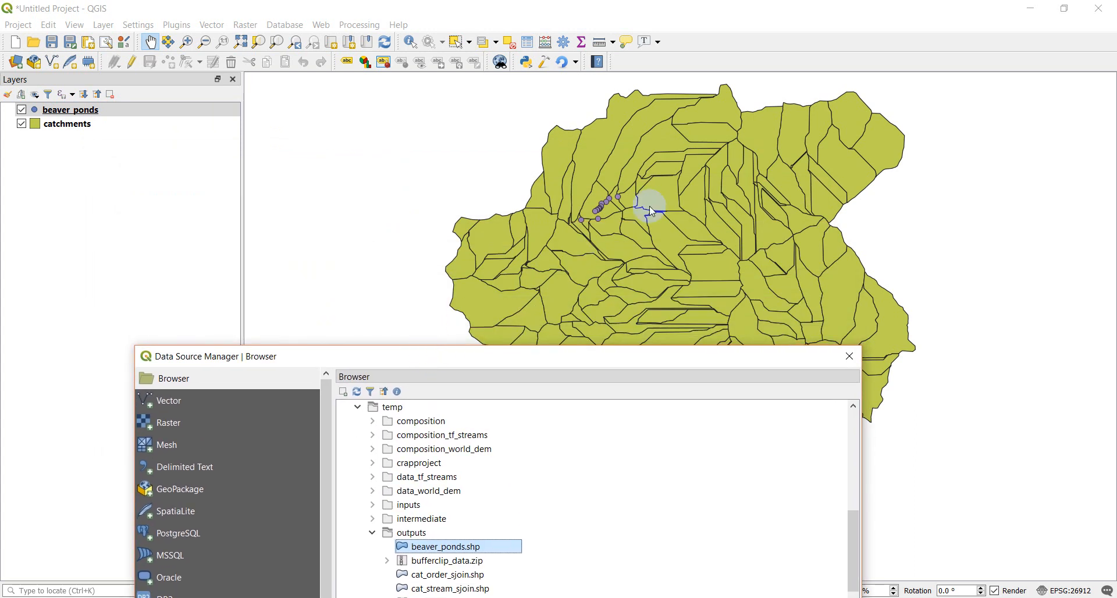
pyautogui.moveTo(559, 364); pyautogui.dragTo(585, 153)
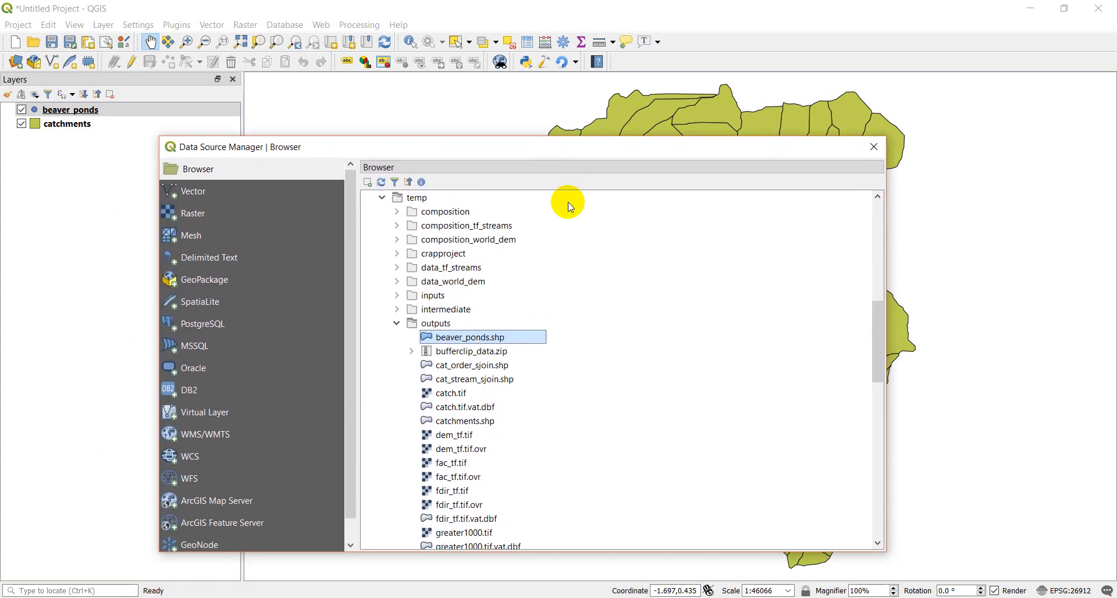
# Add the hlsd.tif raster from C:\temp\outputs to the map, filtering the files to GeoTIFF.
pyautogui.click(194, 215)
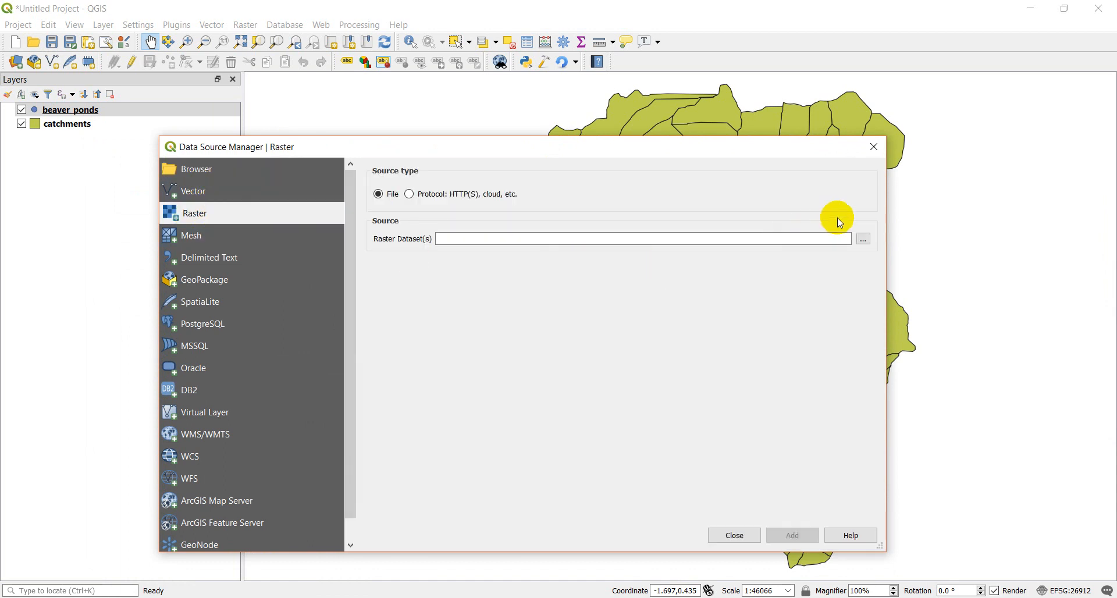
pyautogui.click(864, 239)
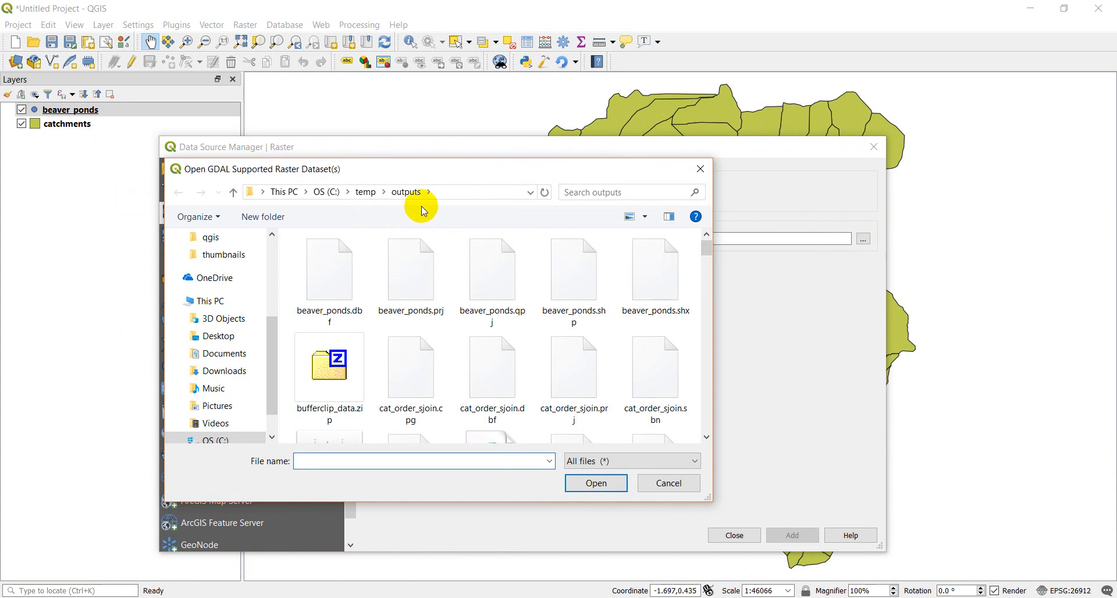
pyautogui.scroll(-3, 454, 357)
pyautogui.scroll(3, 452, 352)
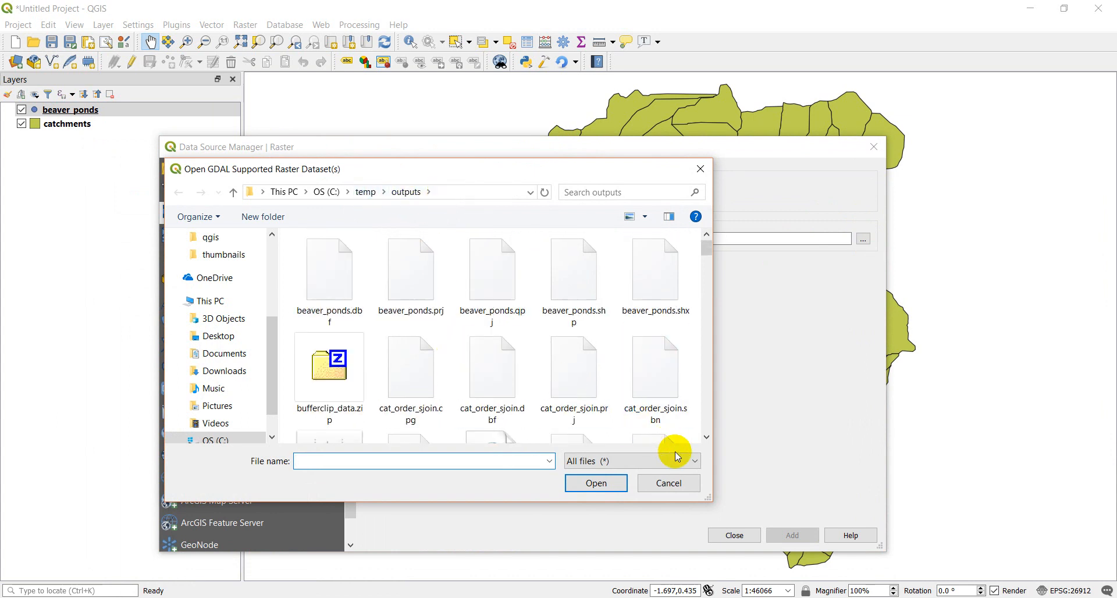
pyautogui.click(695, 463)
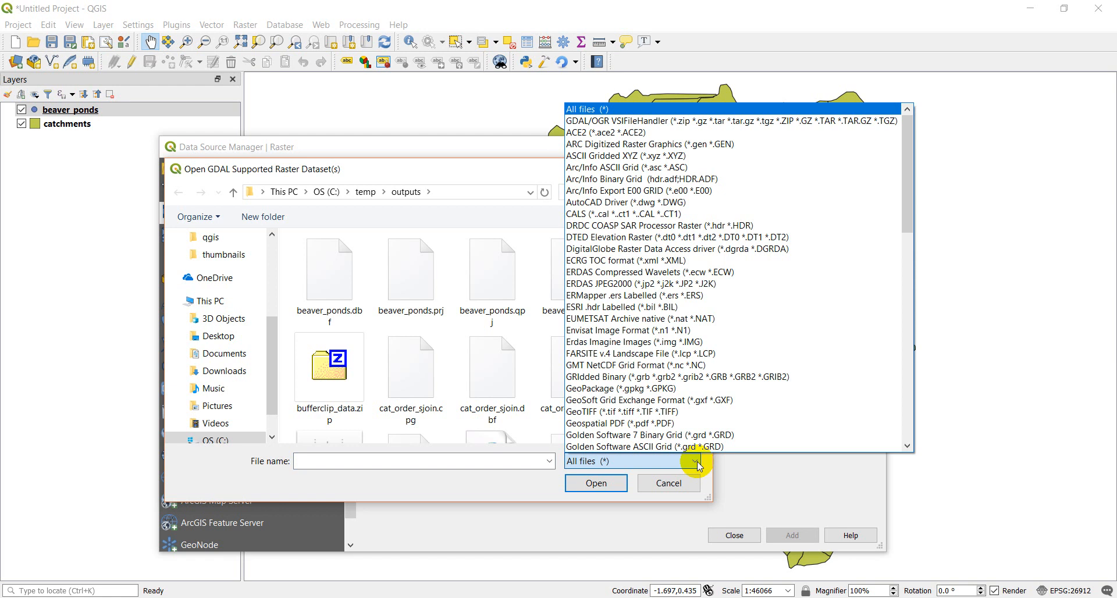
pyautogui.click(590, 415)
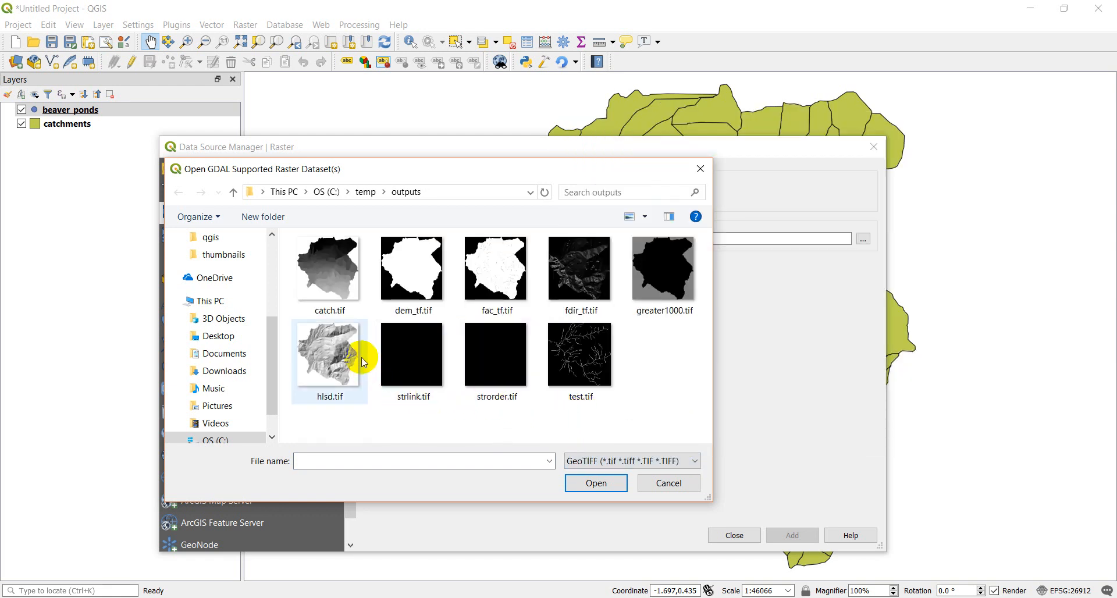
pyautogui.click(352, 373)
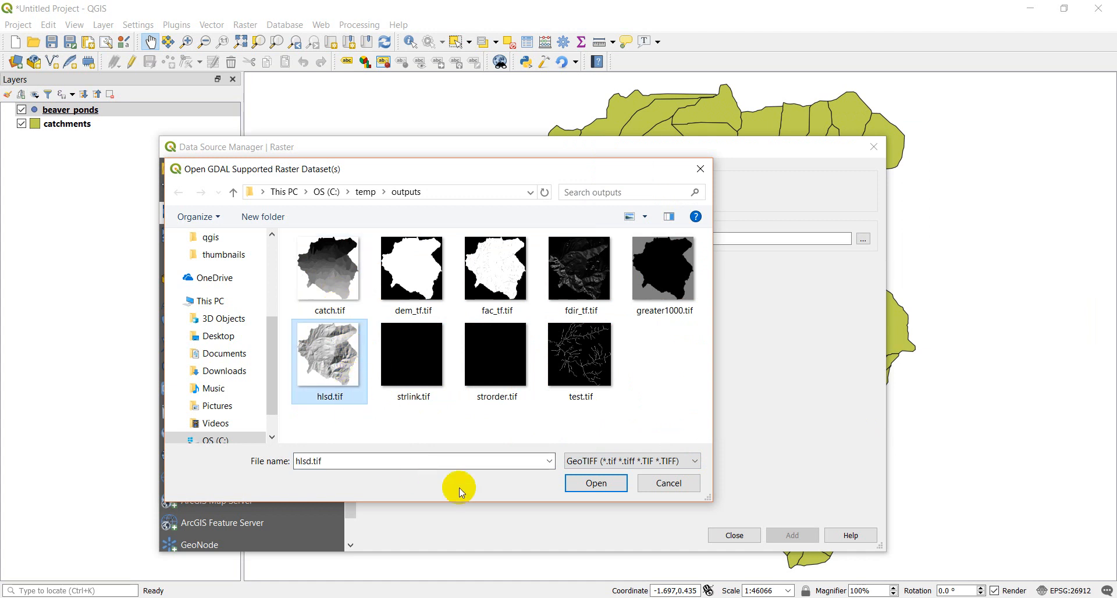
pyautogui.click(603, 484)
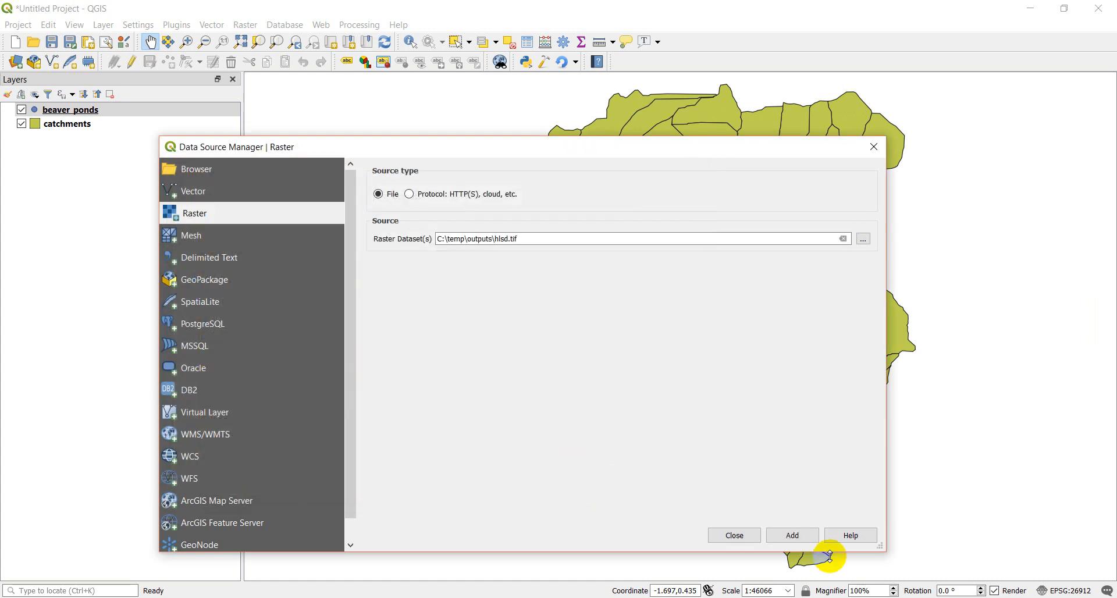
pyautogui.click(793, 538)
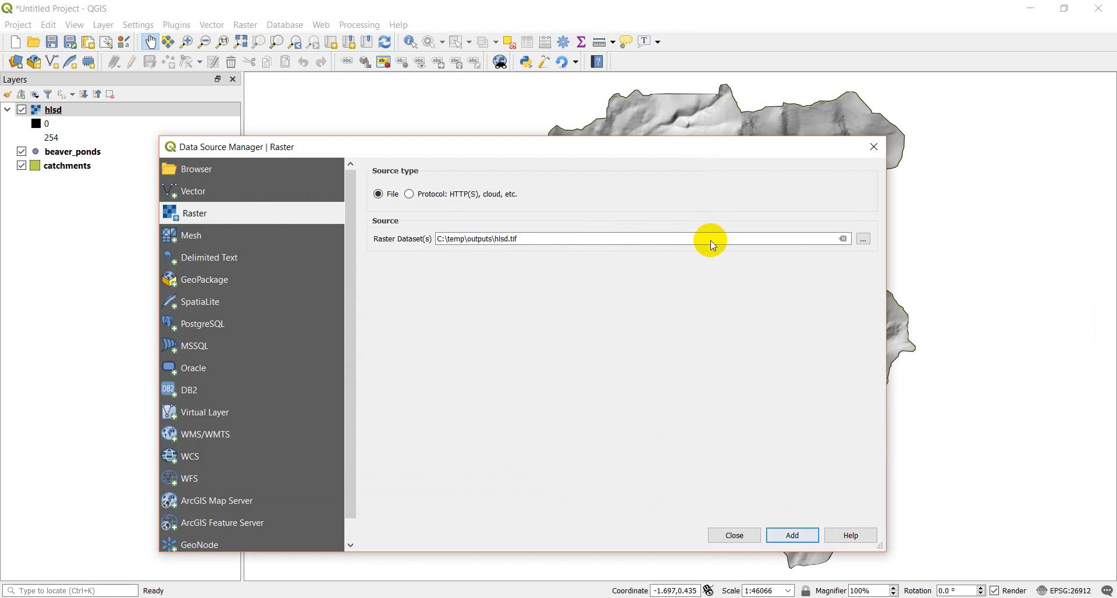
# Look through the available data source types, then collapse the browser's outputs folder and examine the online connections such as XYZ Tiles.
pyautogui.moveTo(644, 152); pyautogui.dragTo(630, 130)
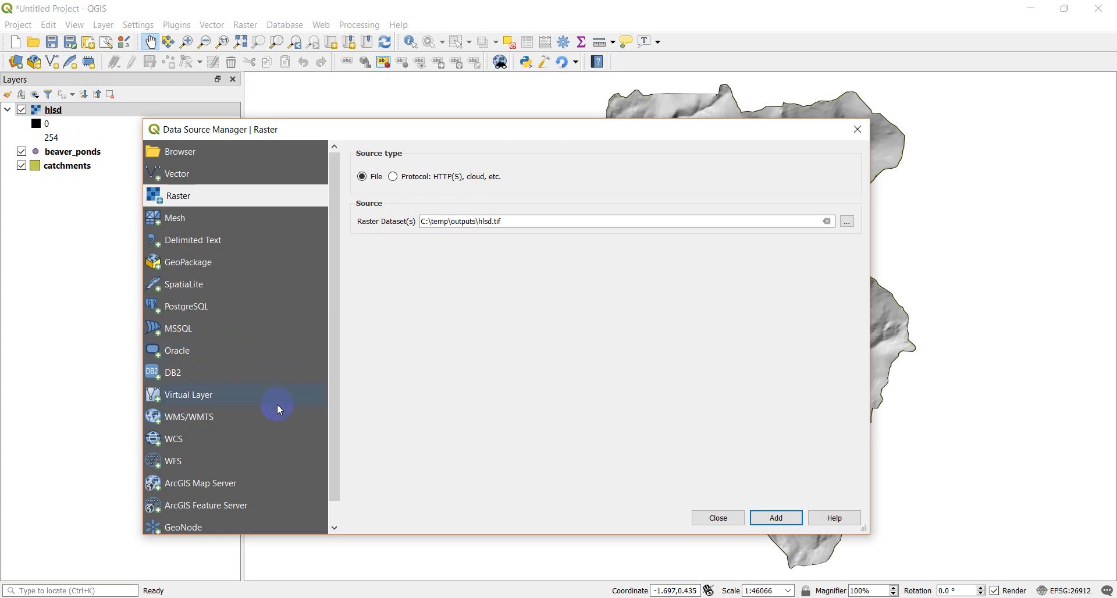
pyautogui.moveTo(337, 357); pyautogui.dragTo(326, 399)
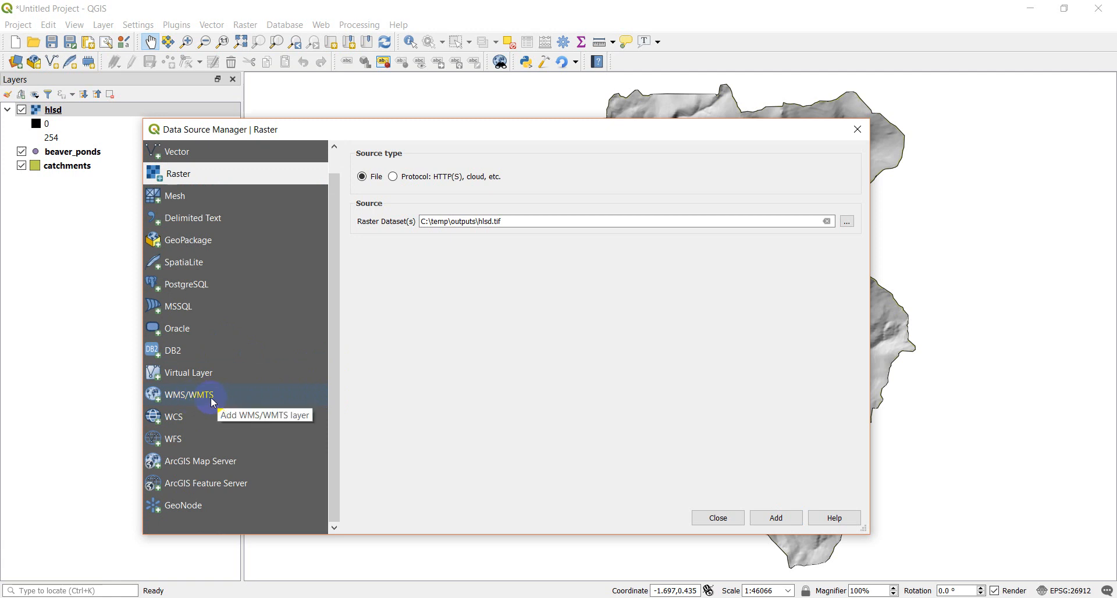
pyautogui.moveTo(329, 352); pyautogui.dragTo(336, 300)
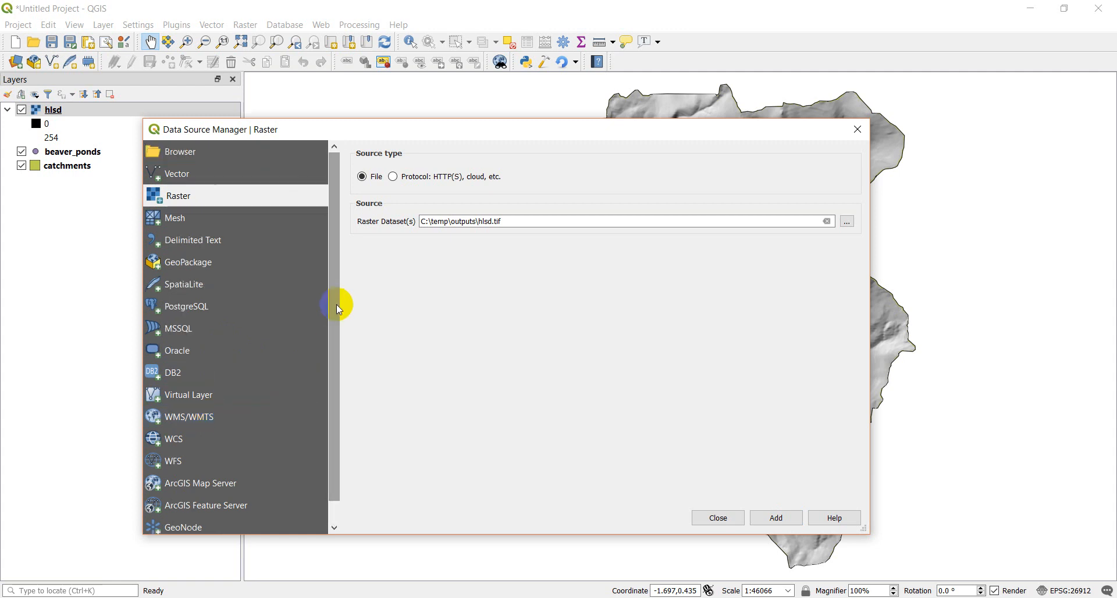
pyautogui.click(198, 150)
pyautogui.click(380, 306)
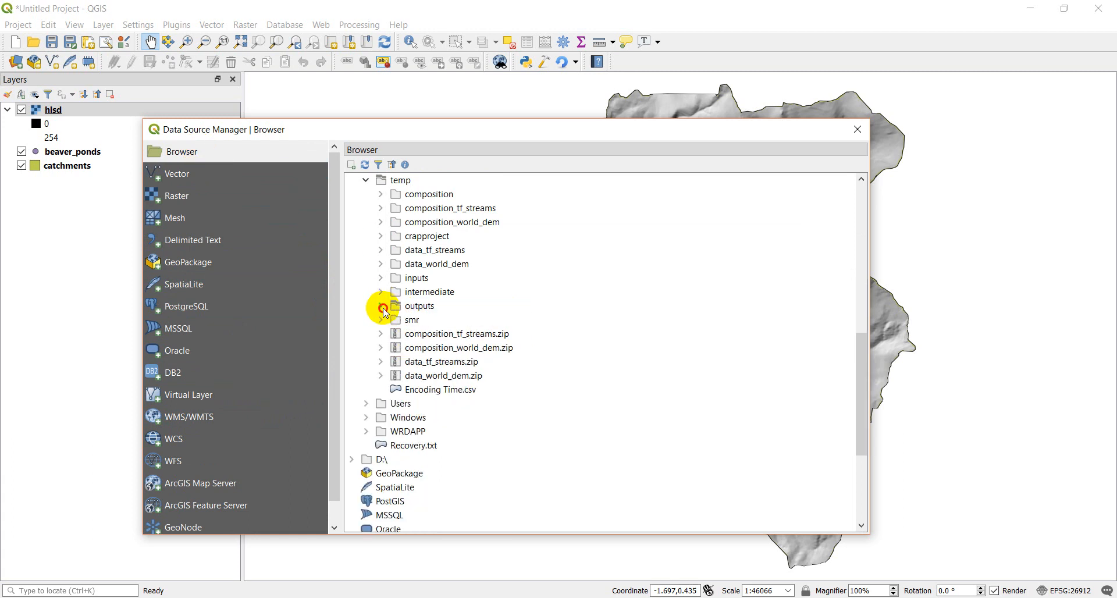
pyautogui.scroll(-5, 461, 366)
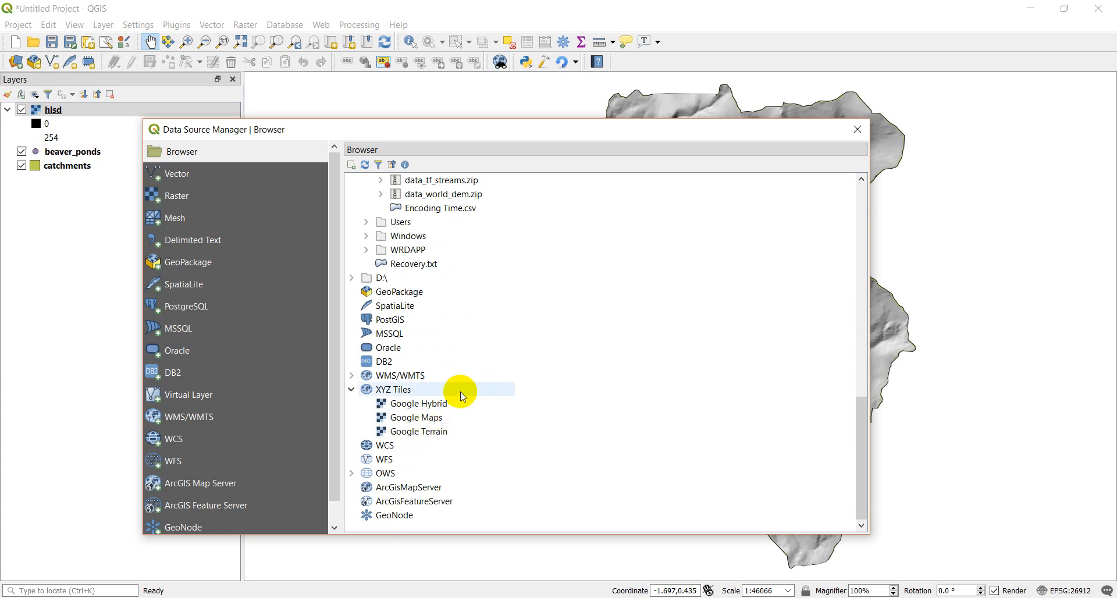
# Close the Data Source Manager and move the hlsd layer below catchments in the layer order.
pyautogui.click(861, 131)
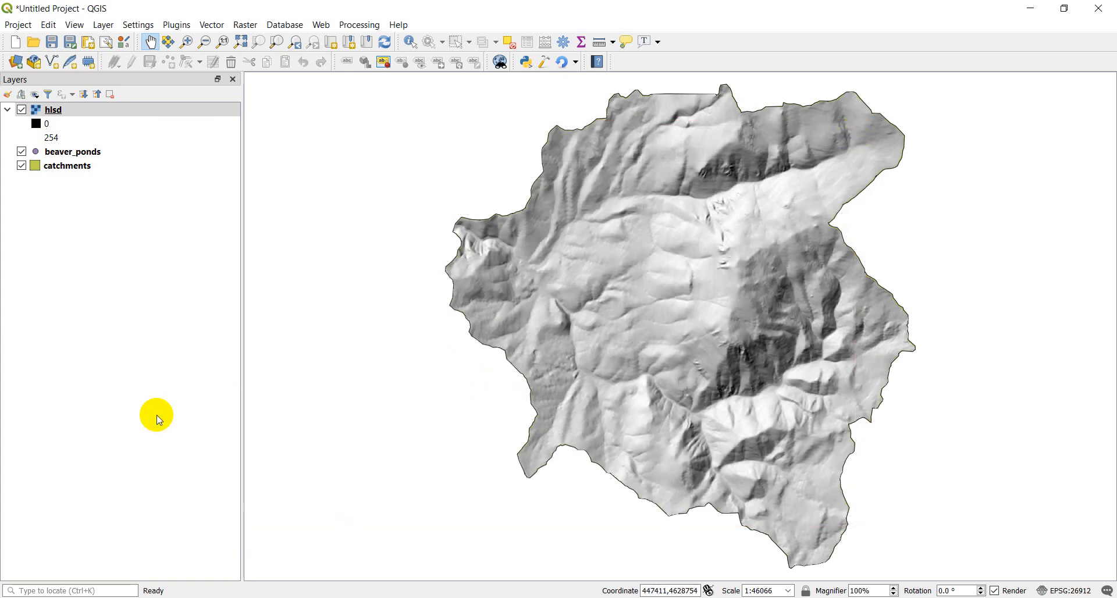
pyautogui.moveTo(53, 109); pyautogui.dragTo(62, 171)
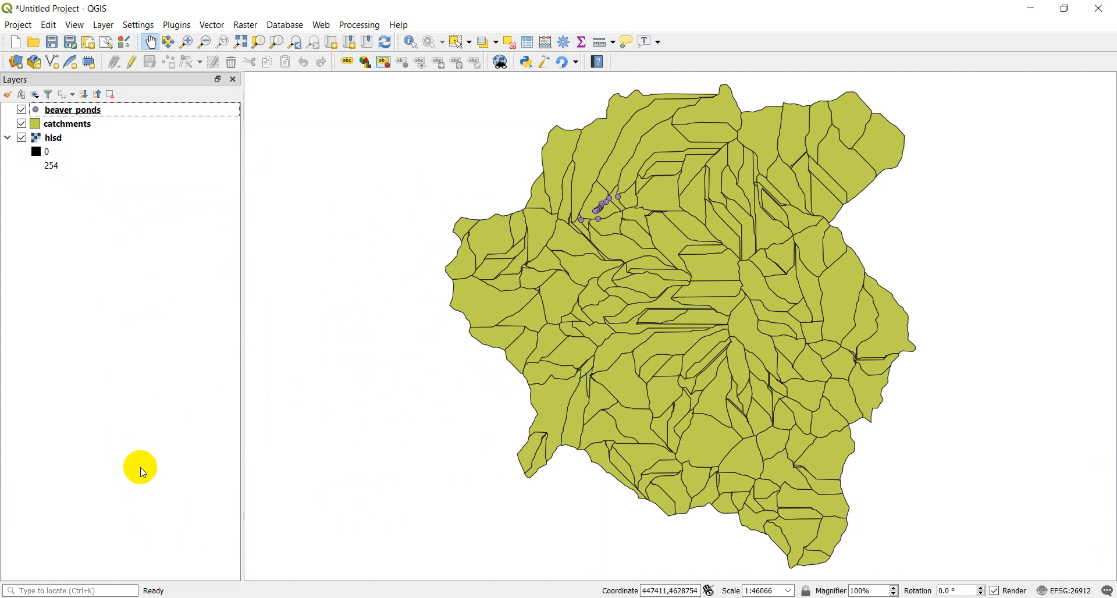
pyautogui.click(75, 26)
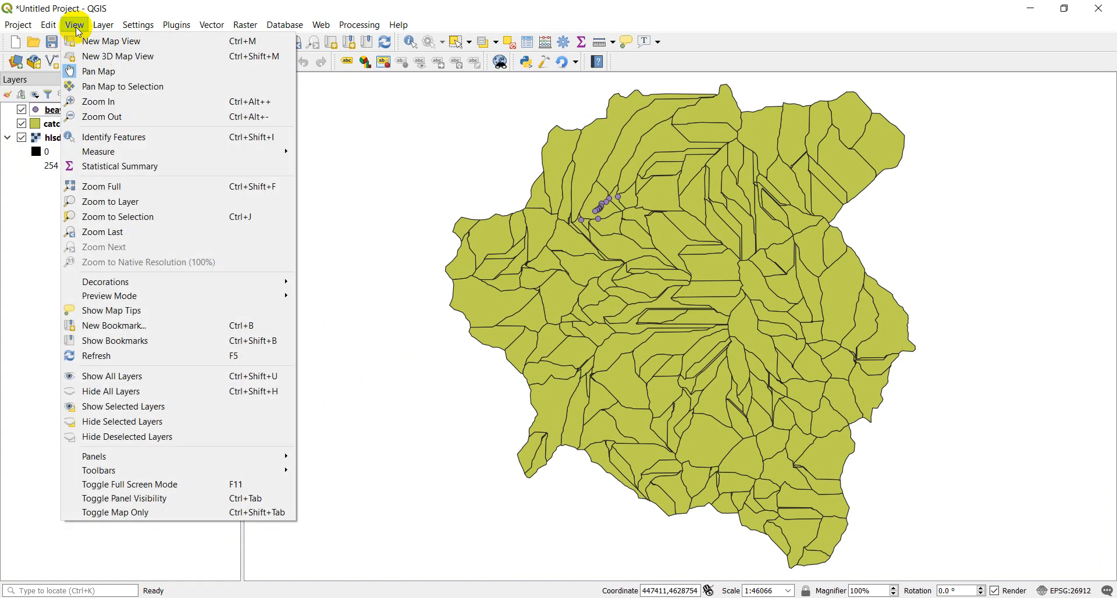
pyautogui.moveTo(149, 462)
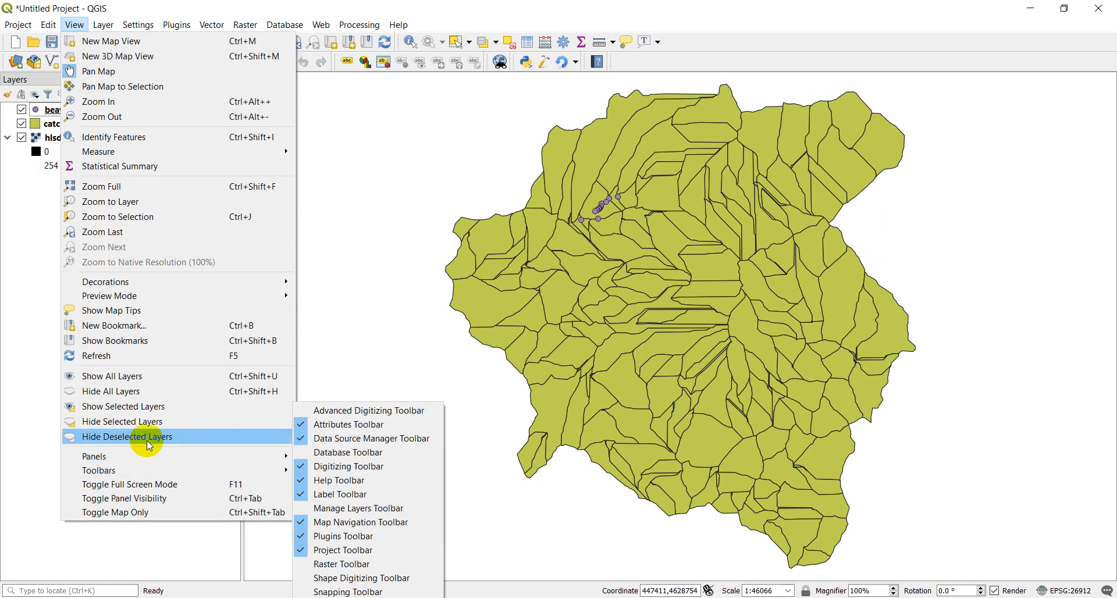
pyautogui.click(748, 8)
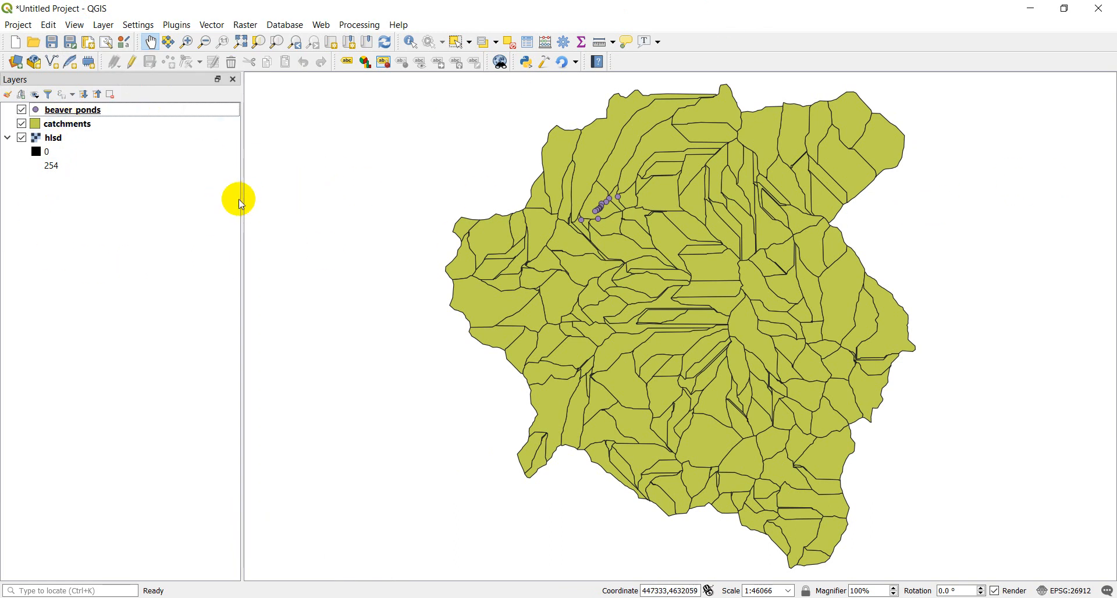
# Enable the Browser panel, bring it to the front of the Layers panel and adjust the panel width.
pyautogui.moveTo(241, 198); pyautogui.dragTo(171, 197)
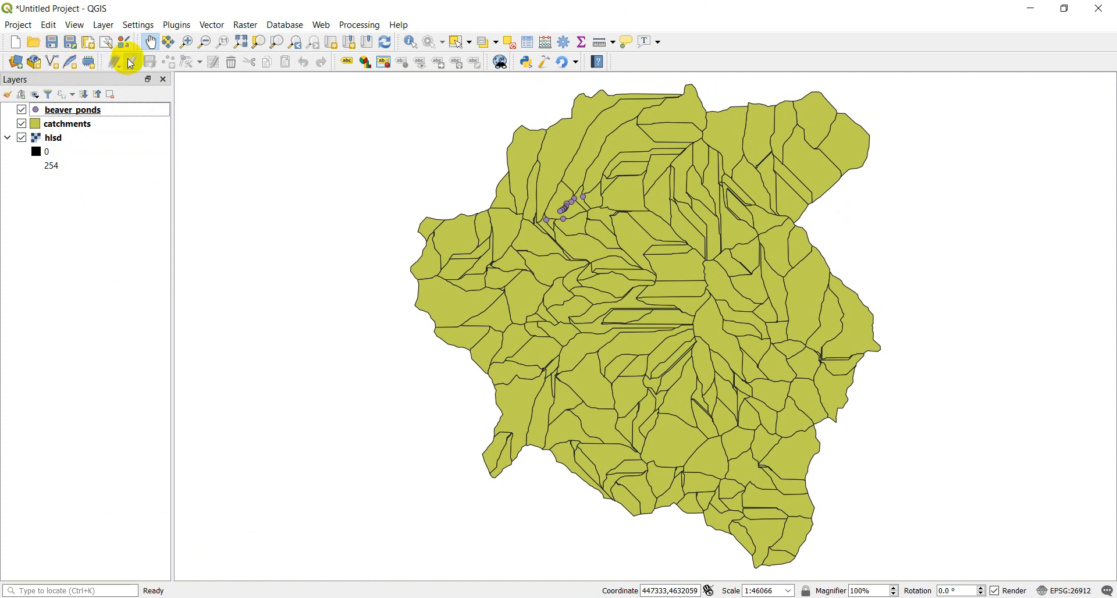
pyautogui.click(82, 32)
pyautogui.moveTo(262, 456)
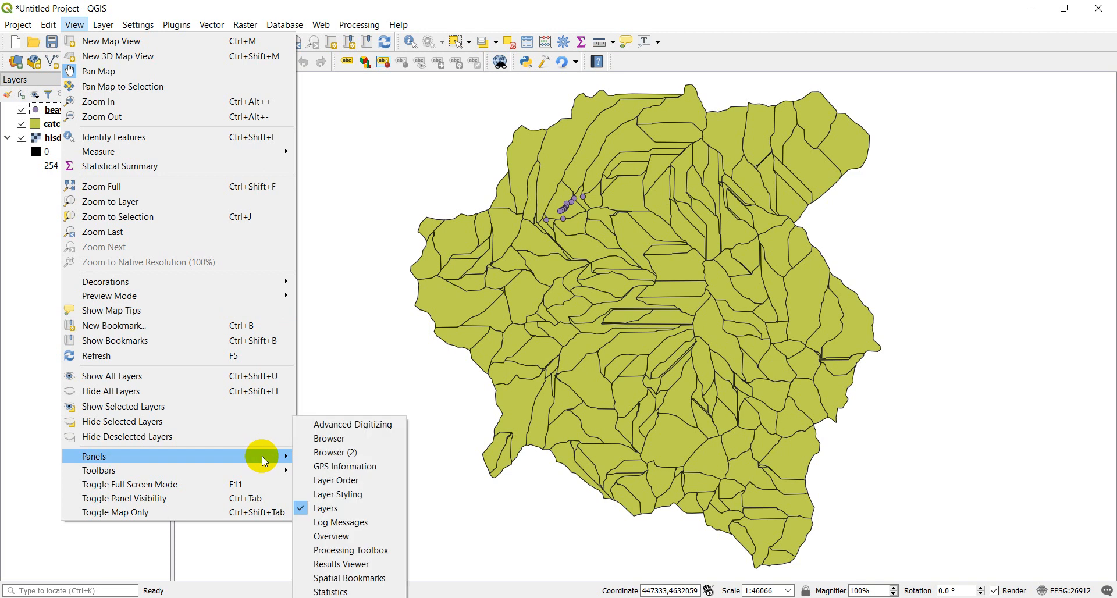
pyautogui.click(329, 439)
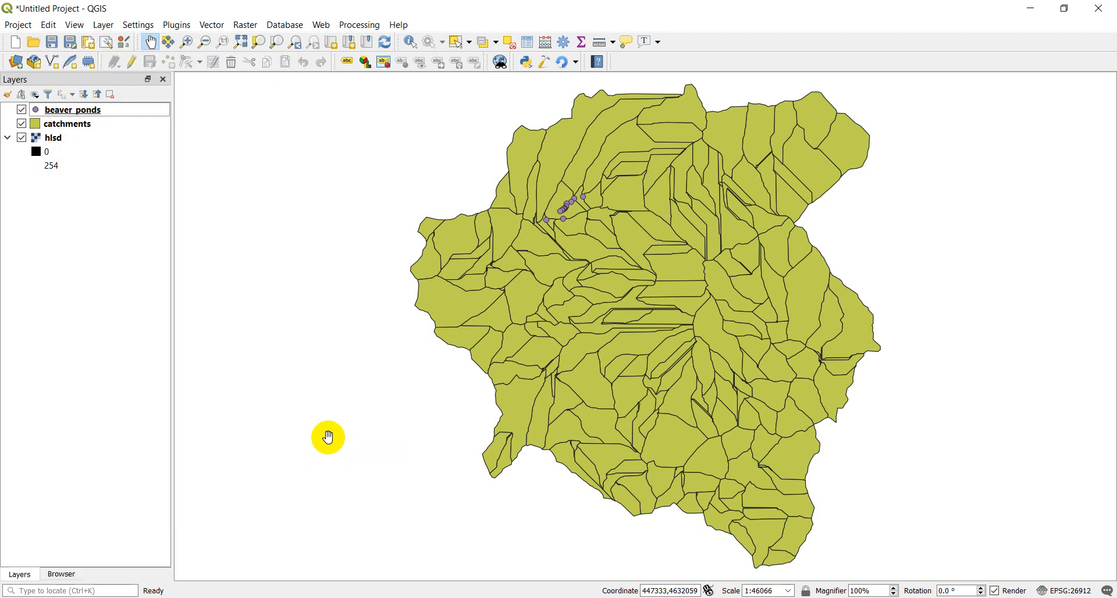
pyautogui.click(60, 574)
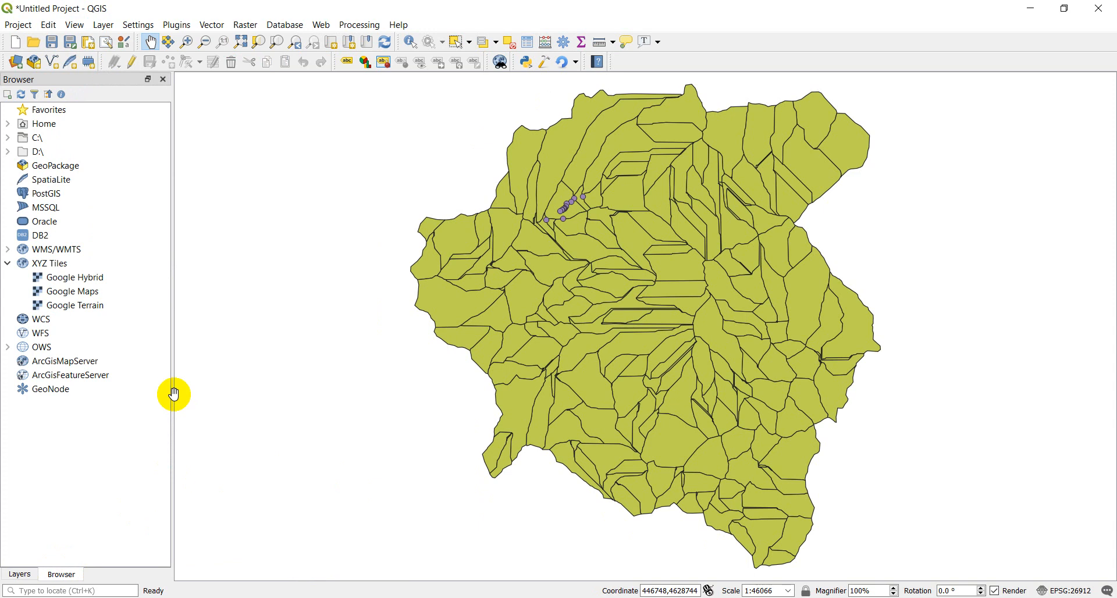
pyautogui.moveTo(173, 395); pyautogui.dragTo(244, 390)
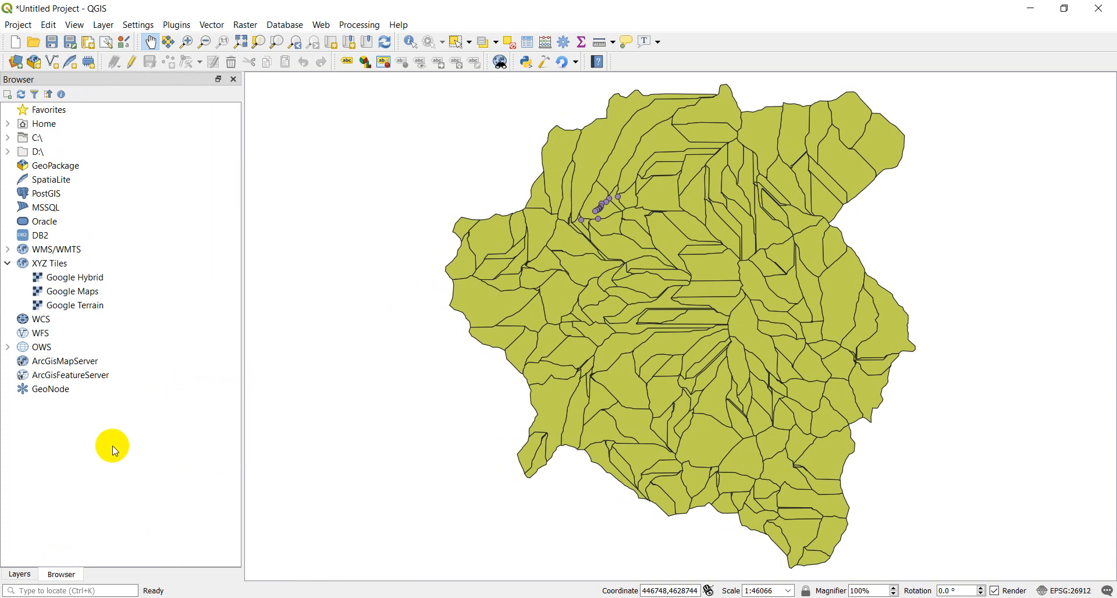
# Add stream_order.shp from the C: drive's temp\outputs folder to the map using the Browser panel.
pyautogui.click(9, 138)
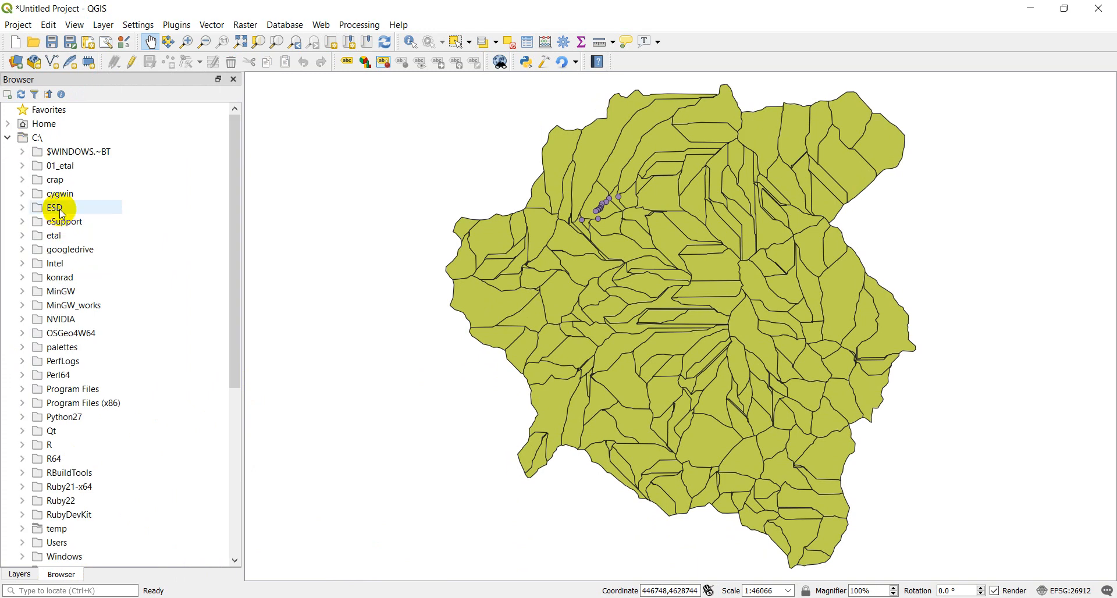
pyautogui.scroll(-3, 63, 216)
pyautogui.click(25, 390)
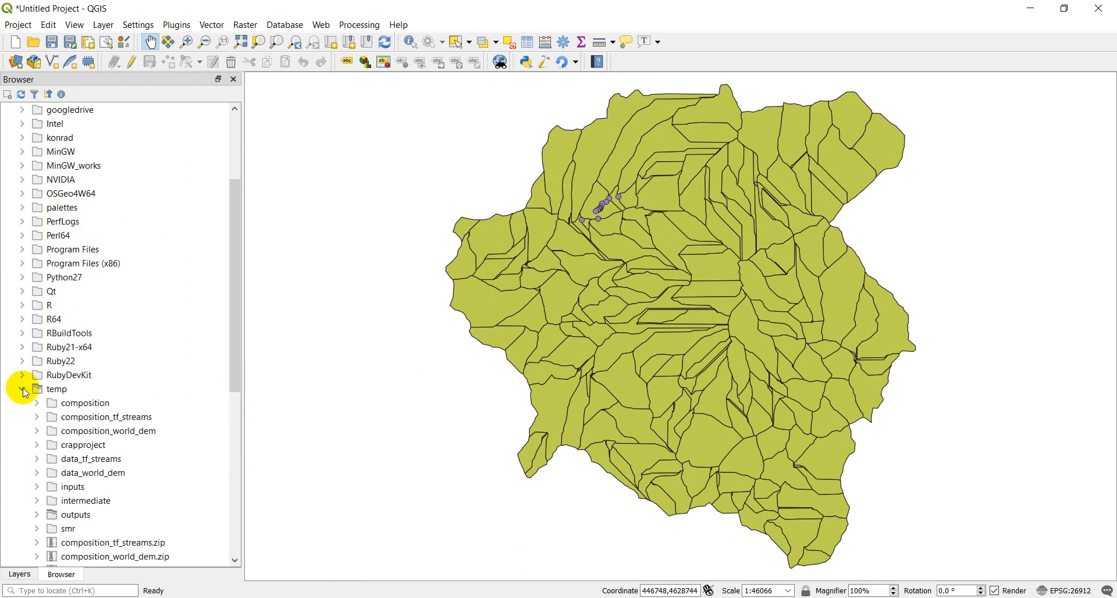
pyautogui.scroll(-2, 149, 411)
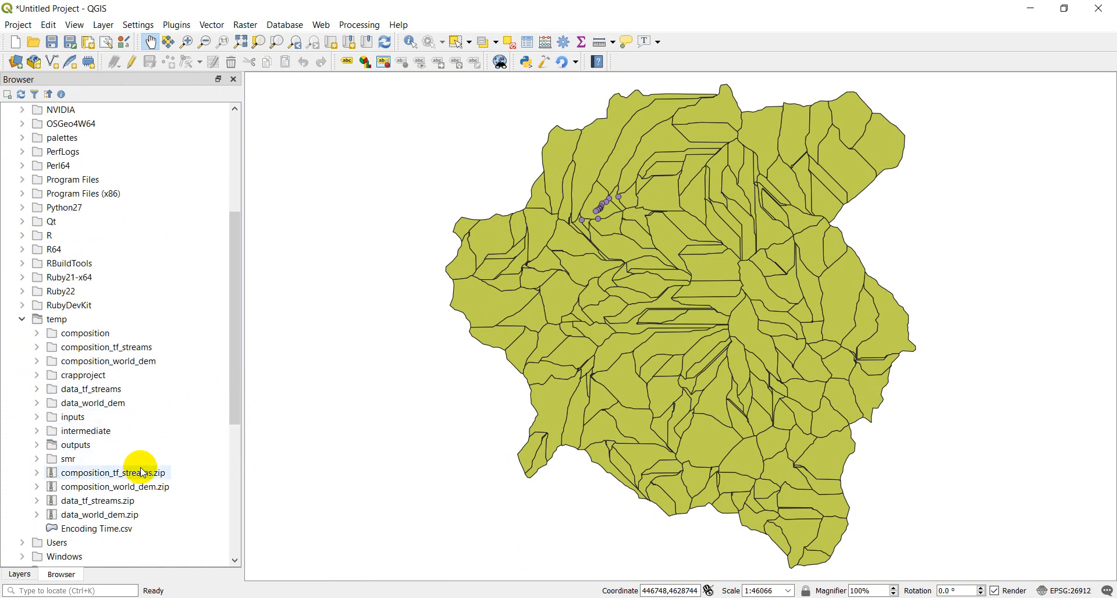
pyautogui.scroll(-2, 114, 465)
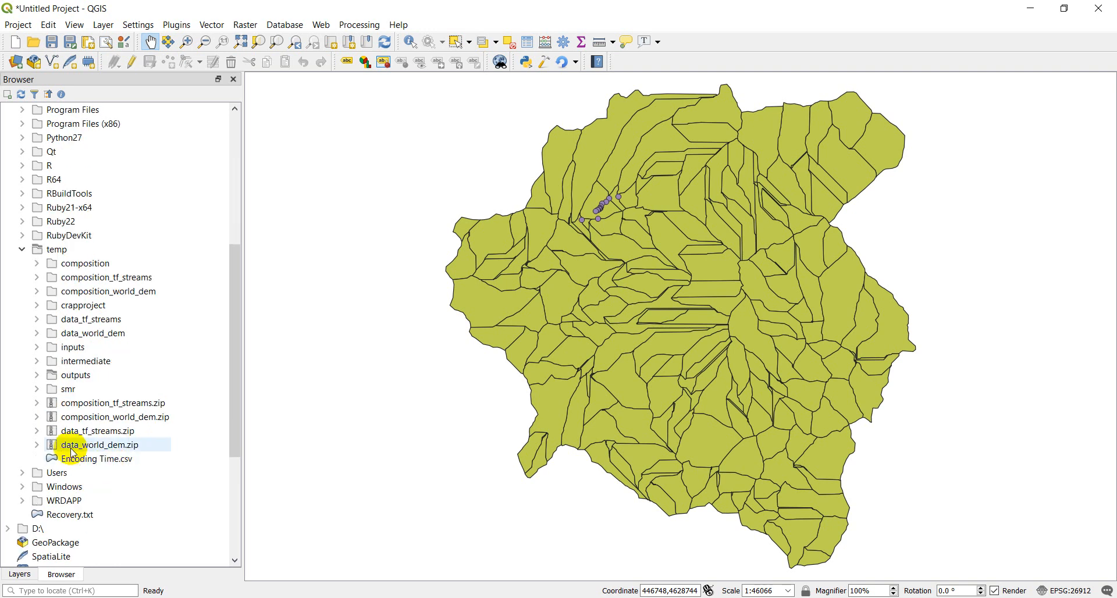
pyautogui.click(36, 375)
pyautogui.scroll(-5, 141, 444)
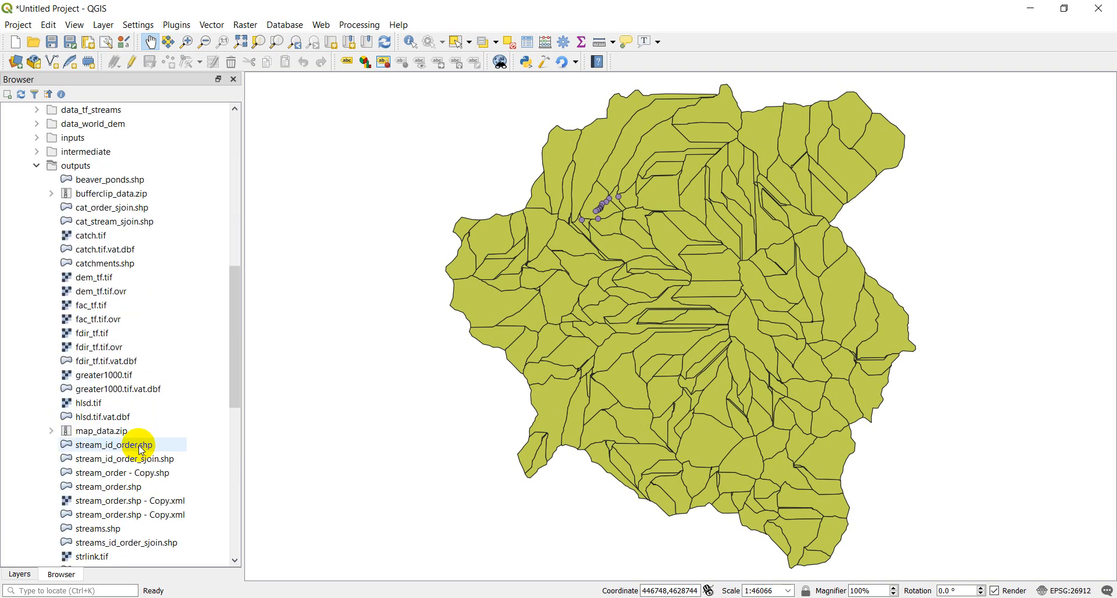
pyautogui.moveTo(114, 491); pyautogui.dragTo(436, 443)
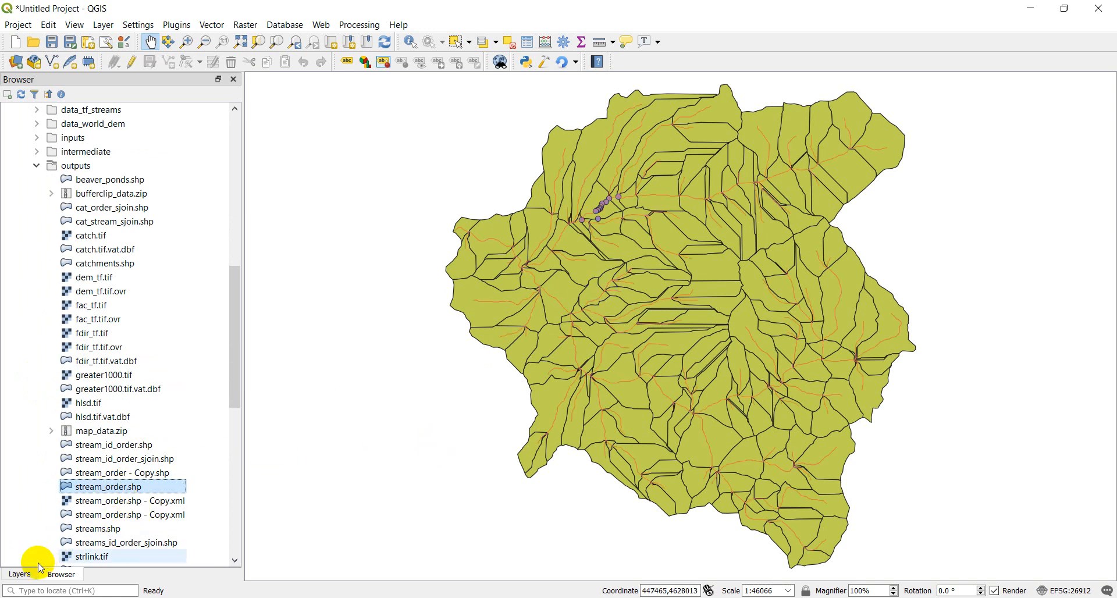
# Check the stream_order layer in the layer list, comparing the Layers and Browser panels and finishing on Layers.
pyautogui.click(25, 577)
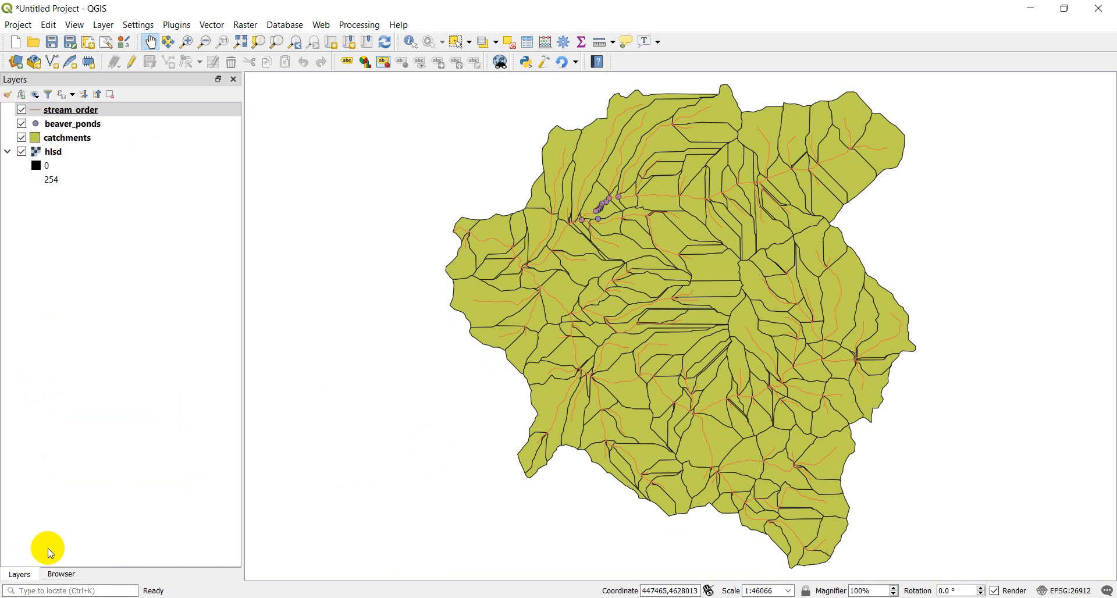
pyautogui.click(62, 574)
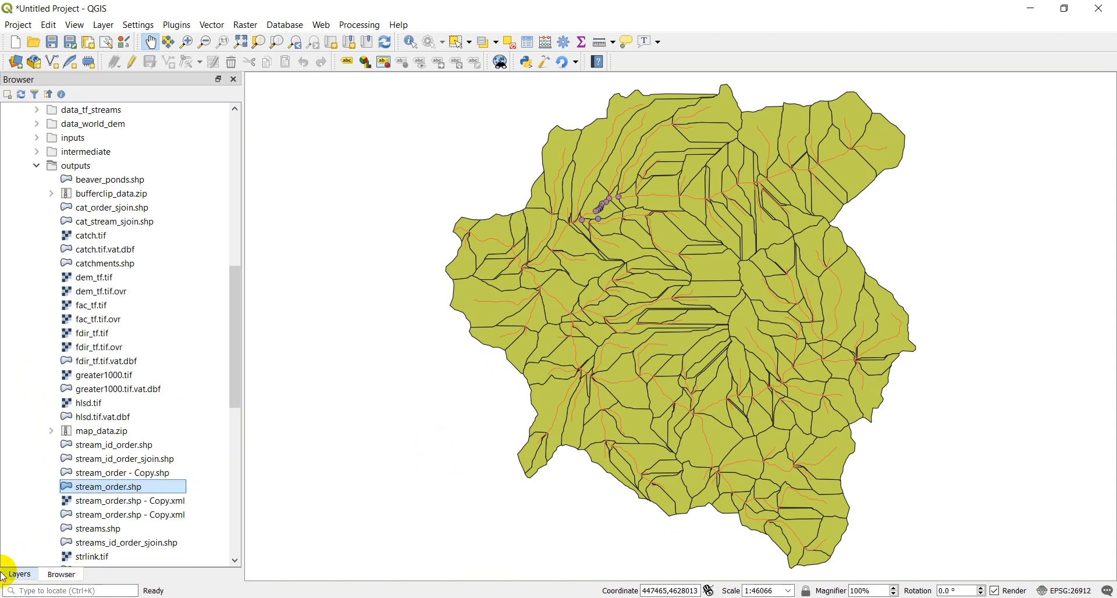
pyautogui.click(20, 574)
pyautogui.click(62, 574)
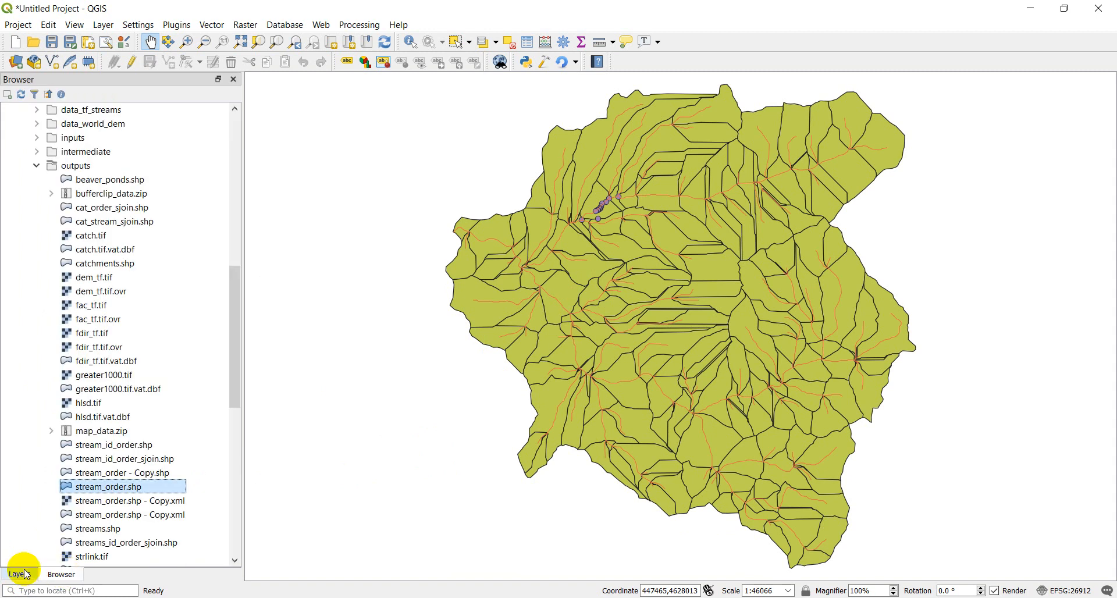
pyautogui.click(20, 574)
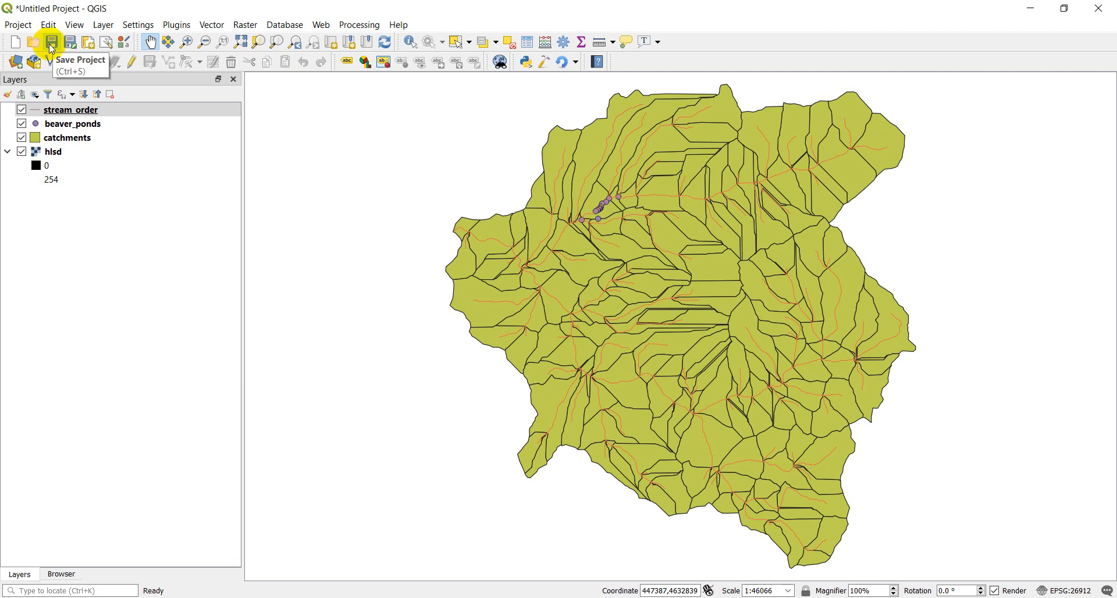
# Save the project as testproject in QGZ format in the C: drive's temp folder.
pyautogui.click(18, 26)
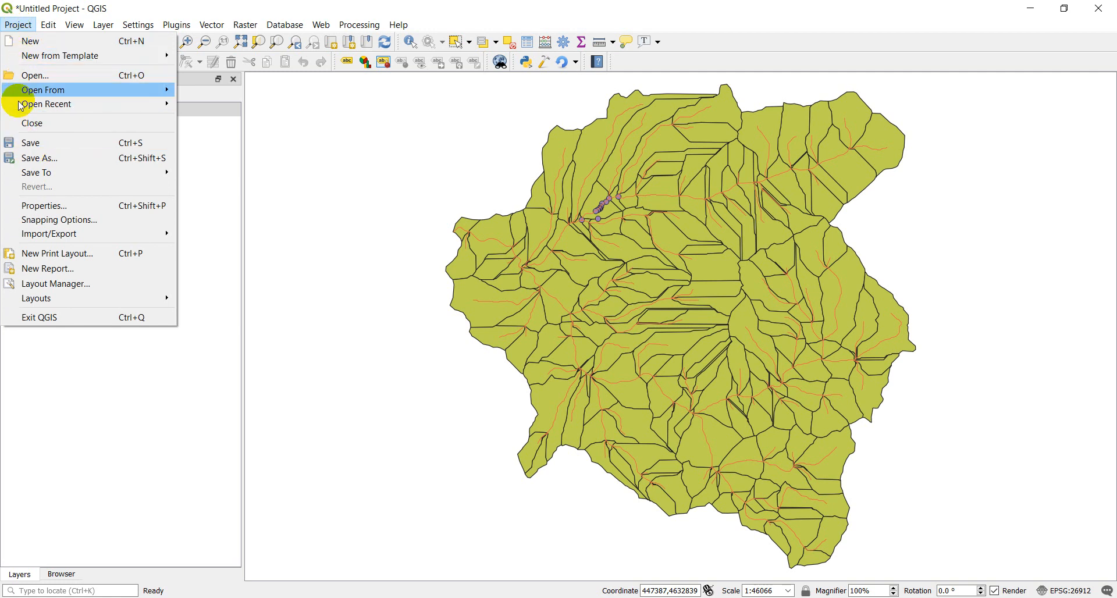
pyautogui.click(11, 27)
pyautogui.click(53, 43)
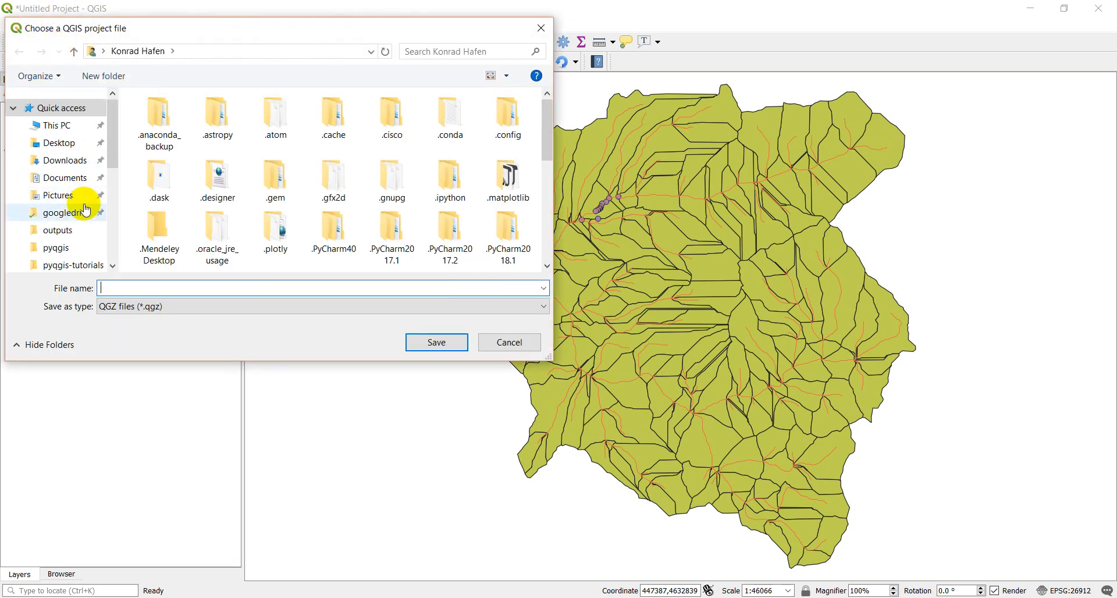
pyautogui.scroll(-5, 80, 206)
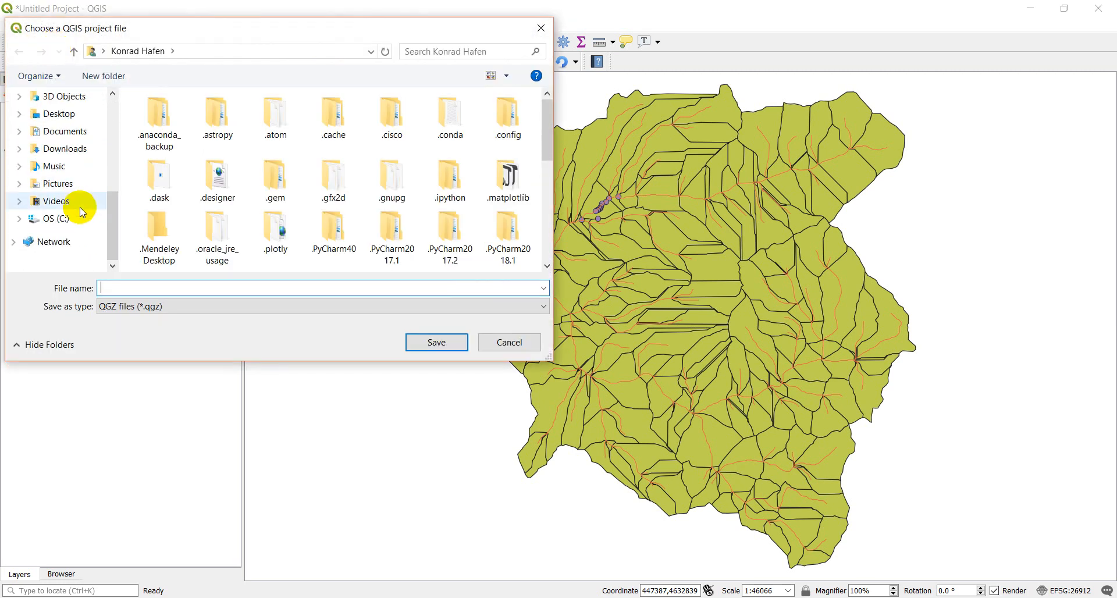
pyautogui.click(60, 227)
pyautogui.scroll(-6, 239, 224)
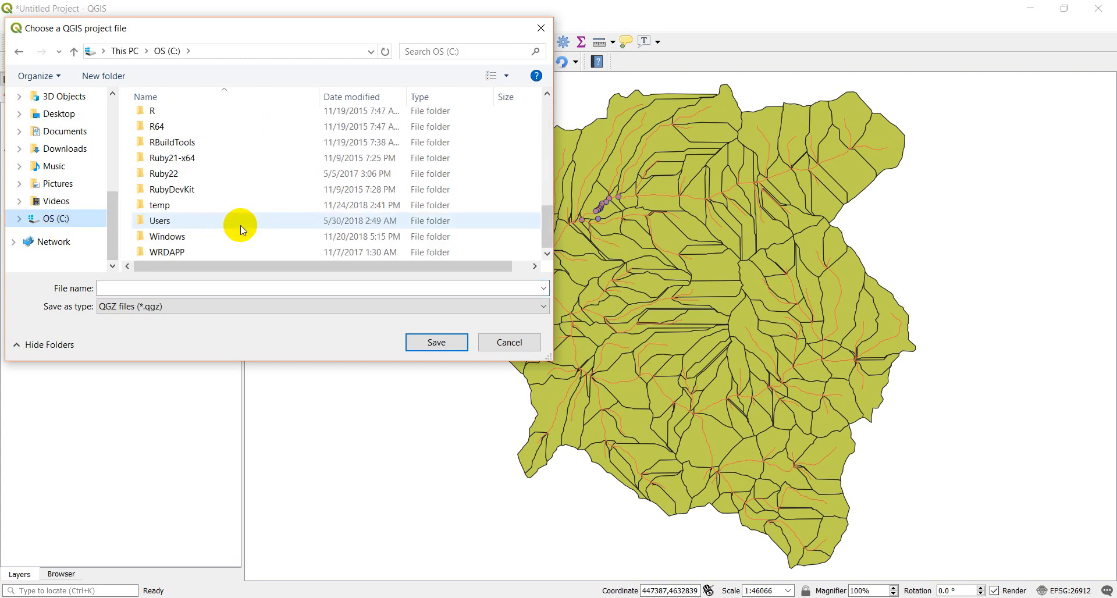
pyautogui.doubleClick(157, 211)
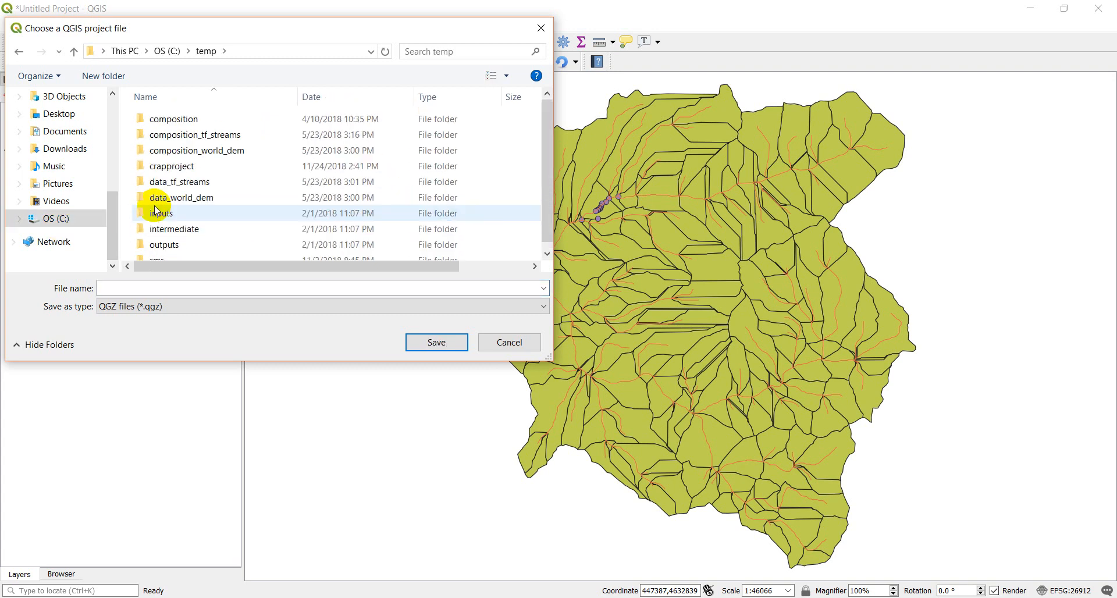
pyautogui.click(157, 287)
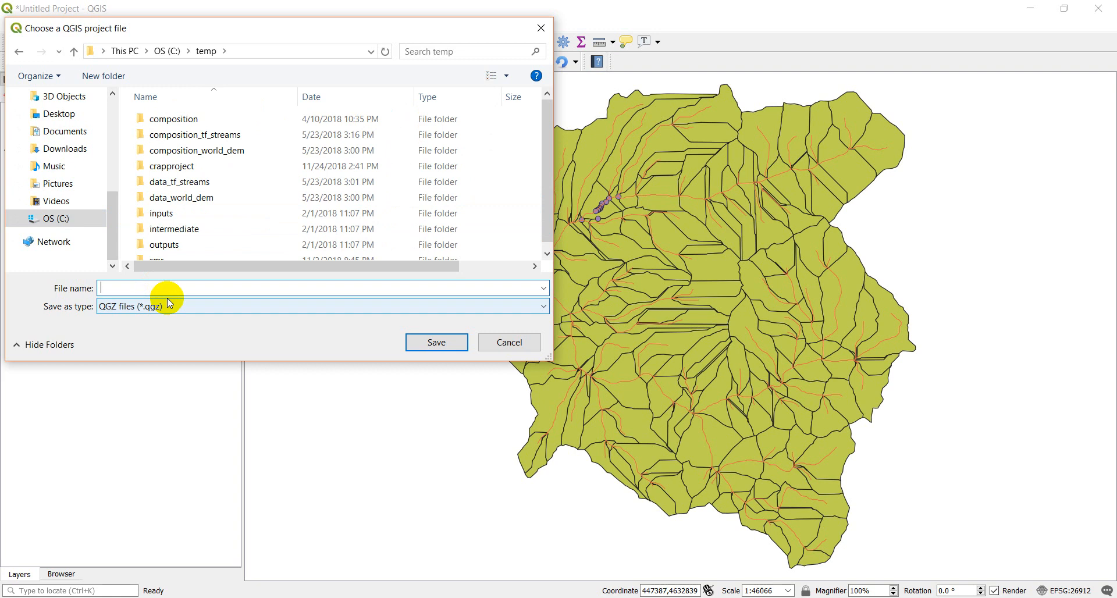
pyautogui.write('test')
pyautogui.write('project')
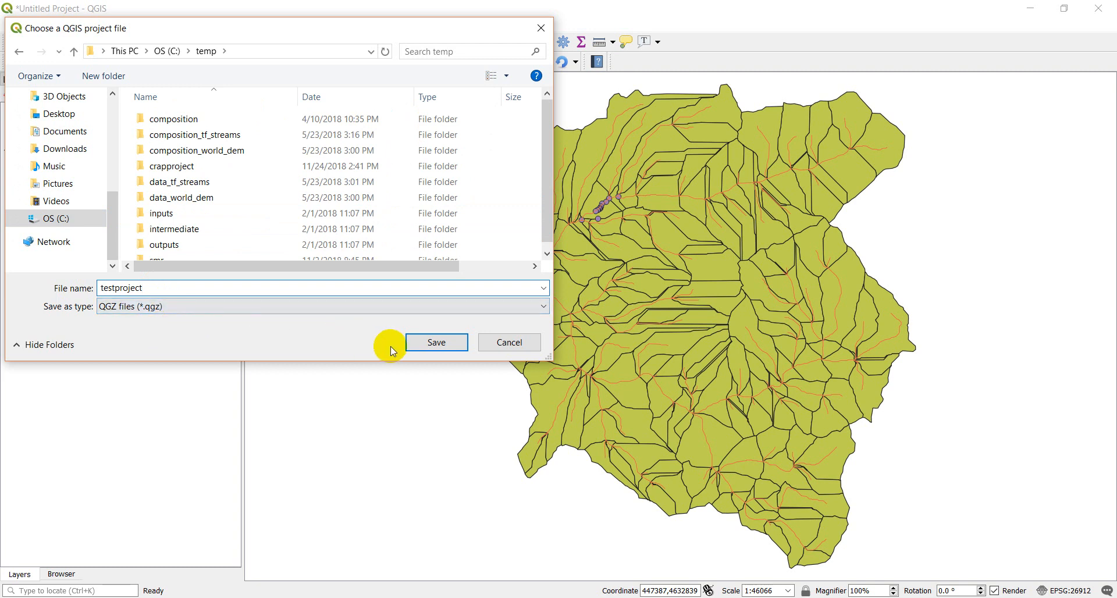
pyautogui.click(427, 347)
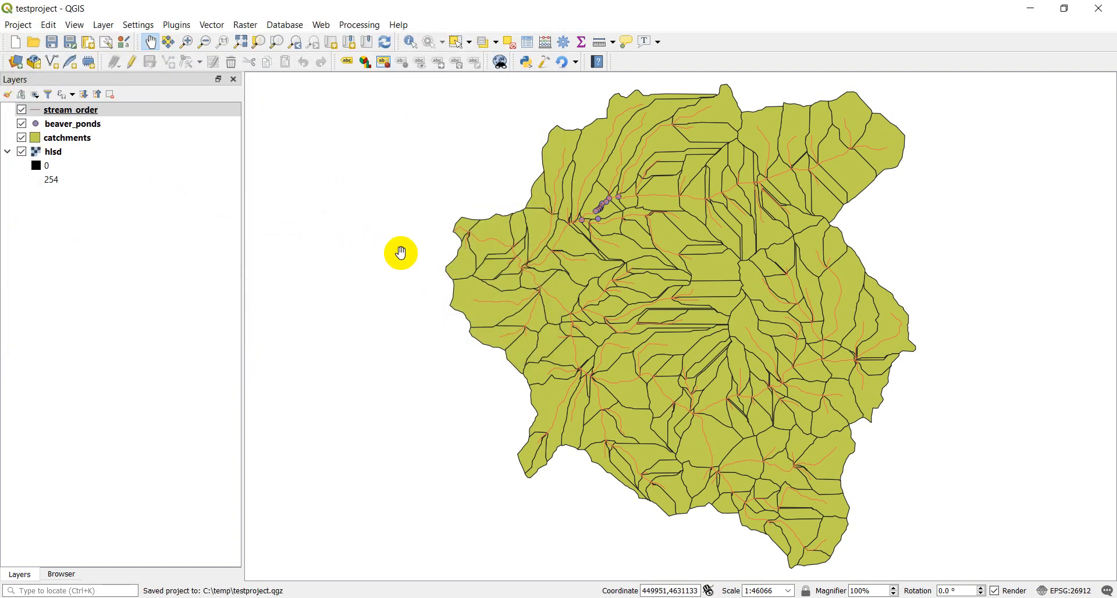
# Start a new blank project and reopen testproject.qgz from the C: drive's temp folder.
pyautogui.click(17, 43)
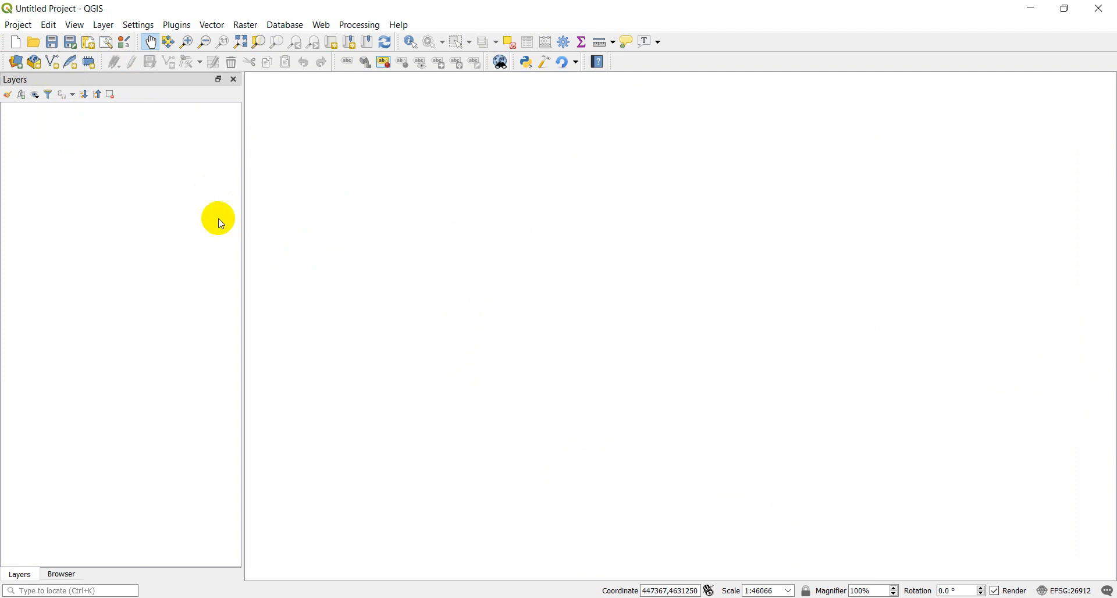
pyautogui.click(16, 26)
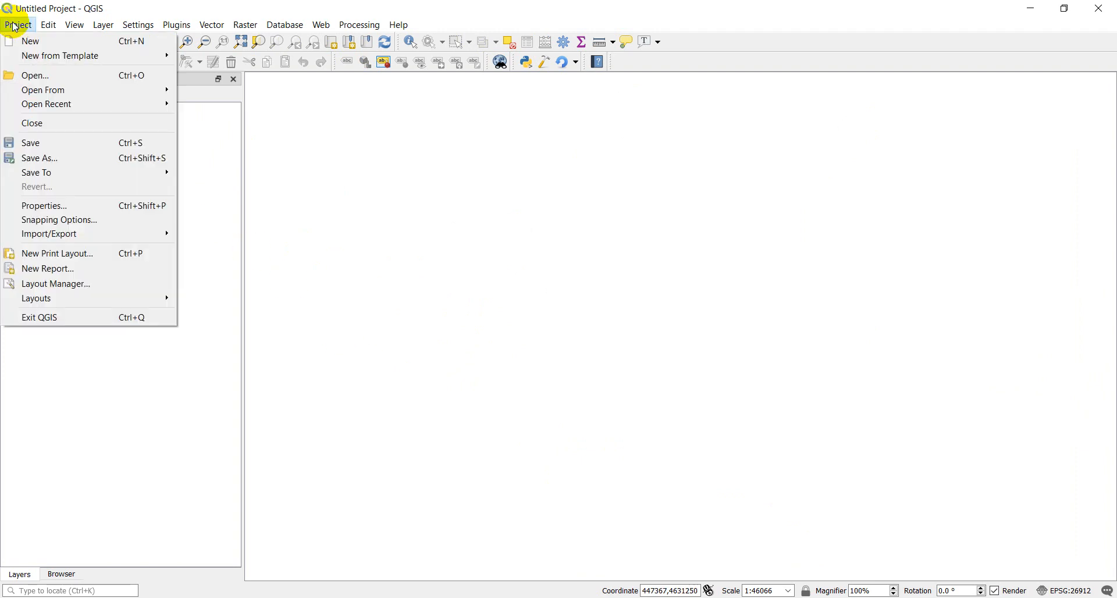
pyautogui.click(36, 75)
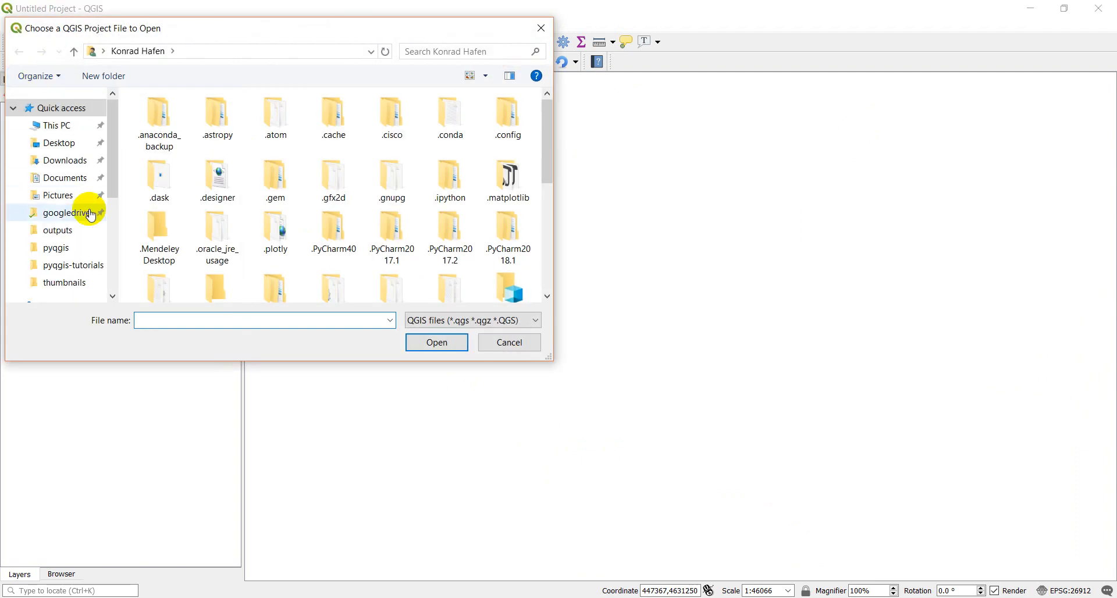
pyautogui.scroll(-4, 85, 218)
pyautogui.click(41, 268)
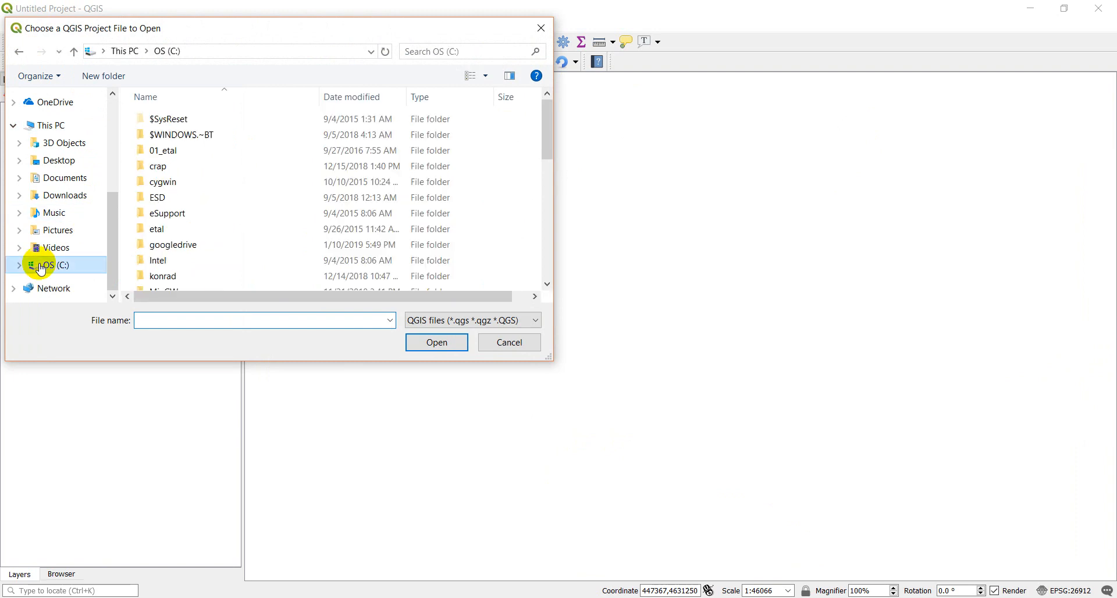
pyautogui.scroll(-10, 224, 237)
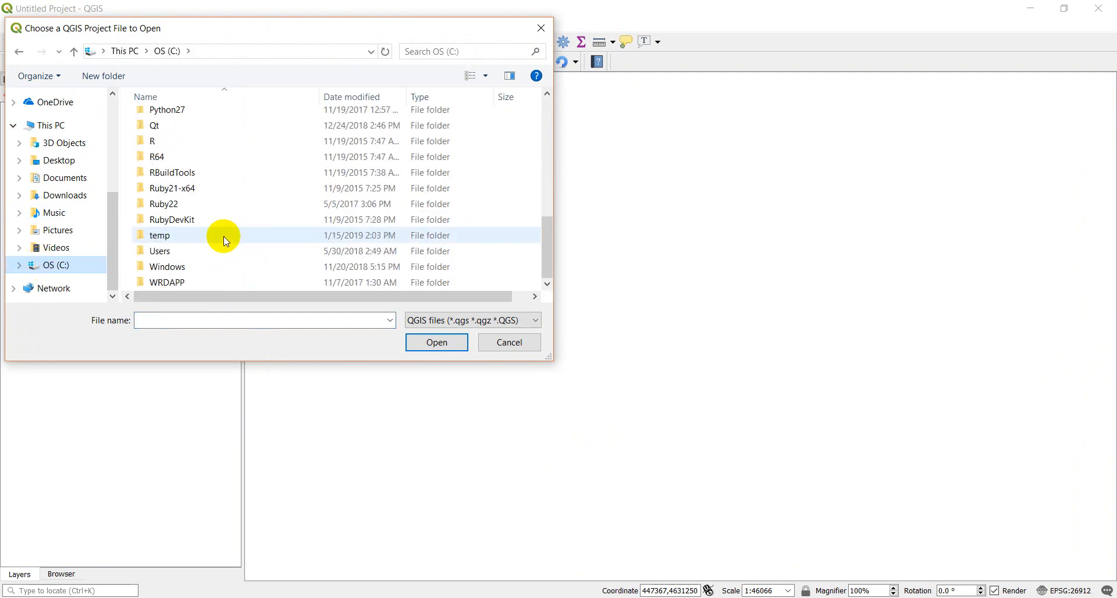
pyautogui.doubleClick(168, 237)
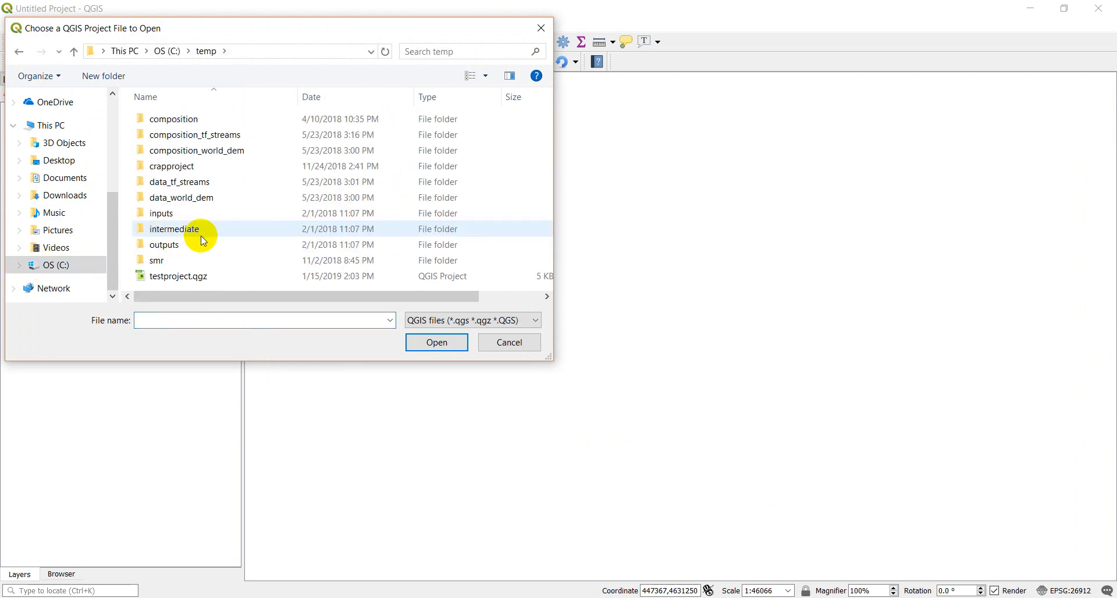
pyautogui.click(168, 279)
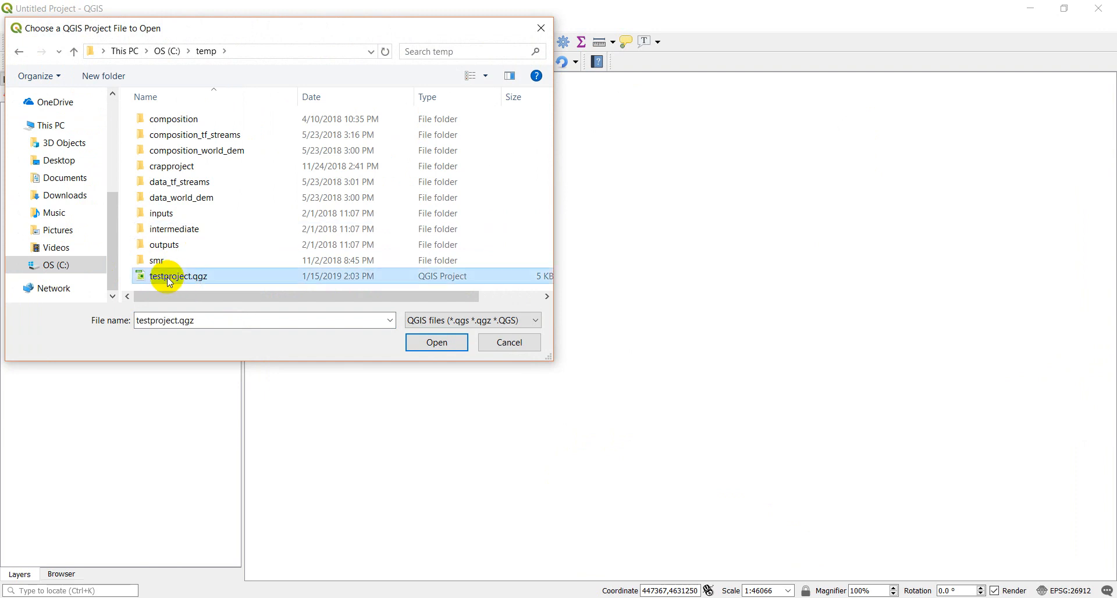
pyautogui.click(424, 344)
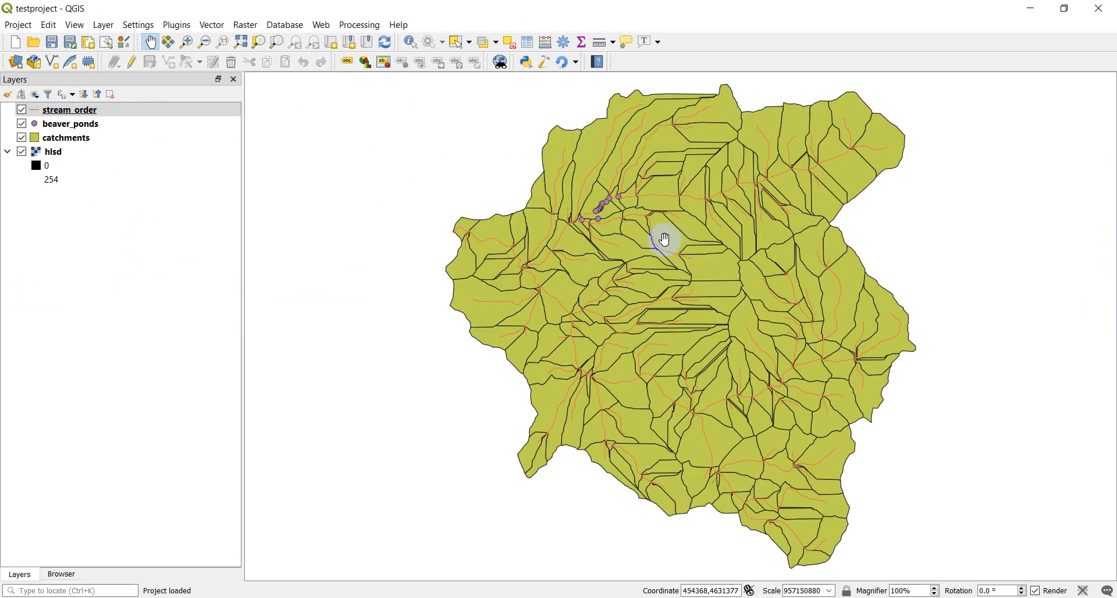
# Check the source file path and details of the stream_order layer in the layer list.
pyautogui.click(501, 223)
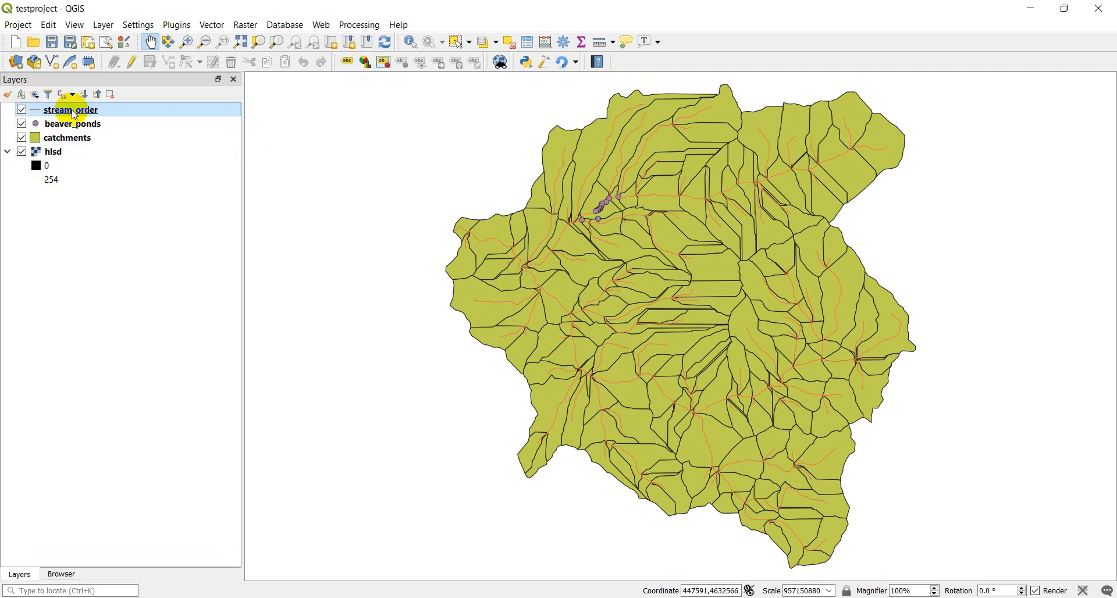
pyautogui.moveTo(74, 115)
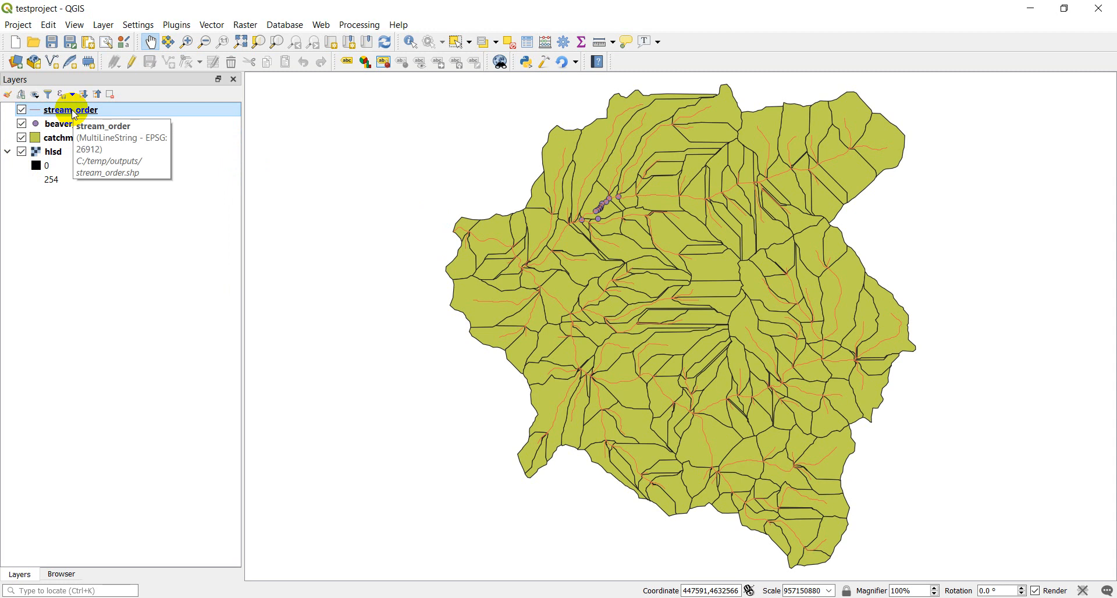